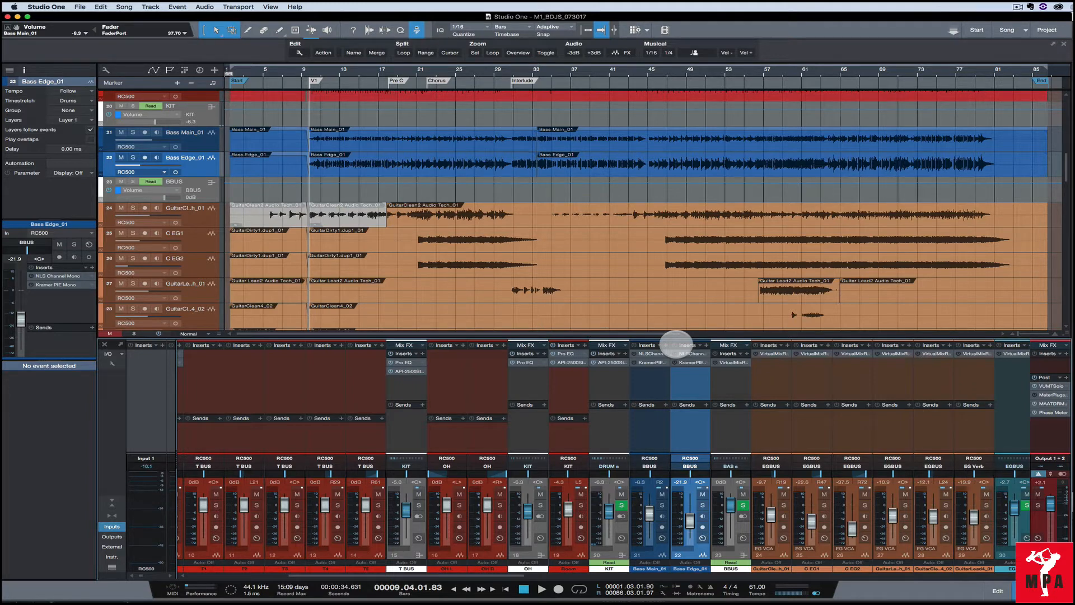
# Step: Play the full mix from the V1 marker to hear the Bass Main_01 and Bass Edge_01 tracks in context
pyautogui.click(643, 425)
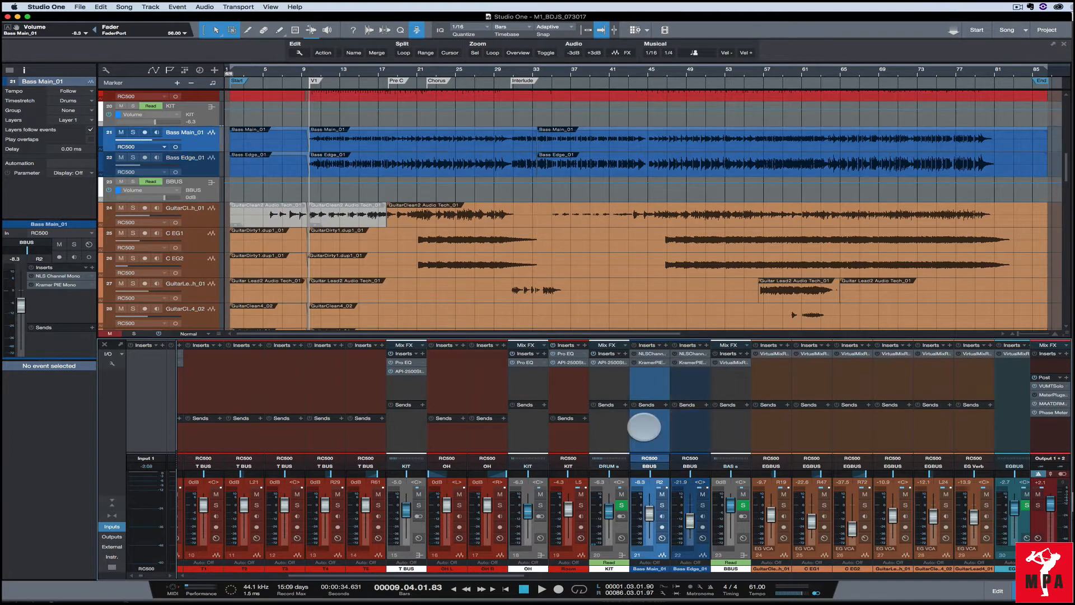
pyautogui.click(682, 426)
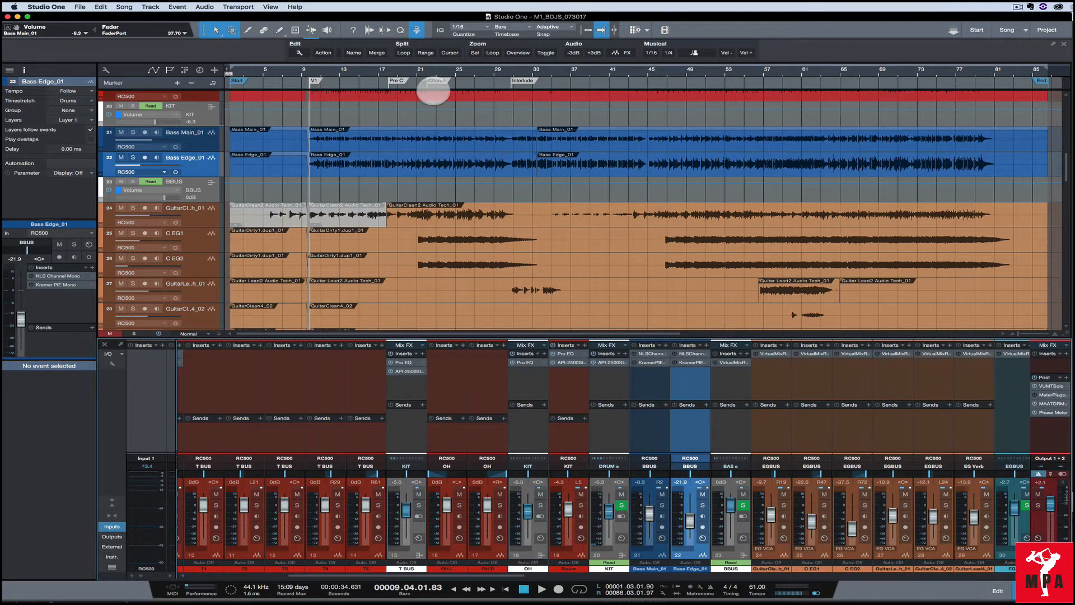
pyautogui.press('space')
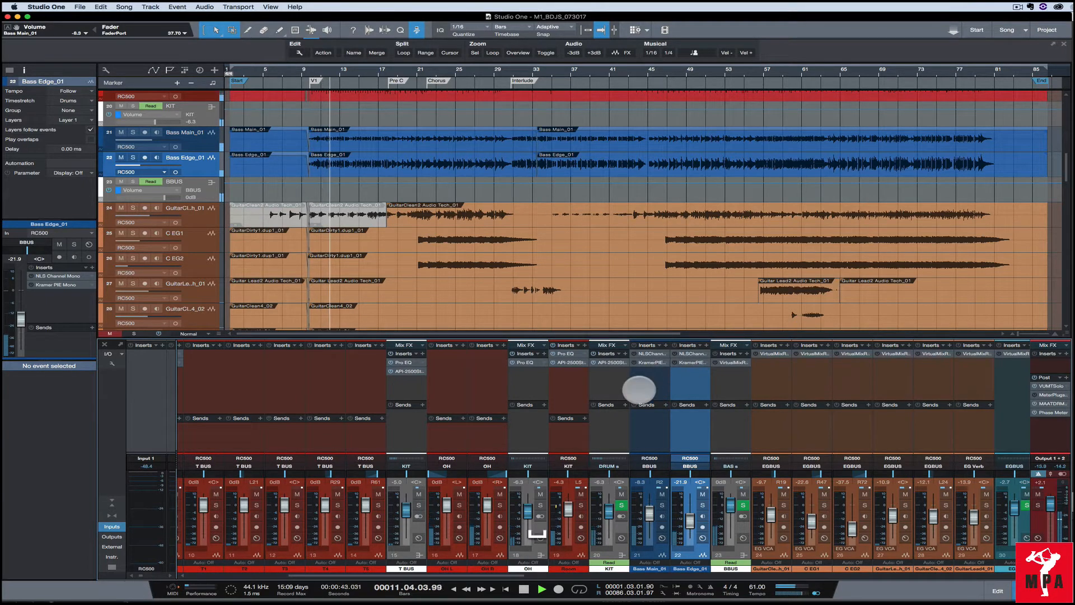
pyautogui.press('space')
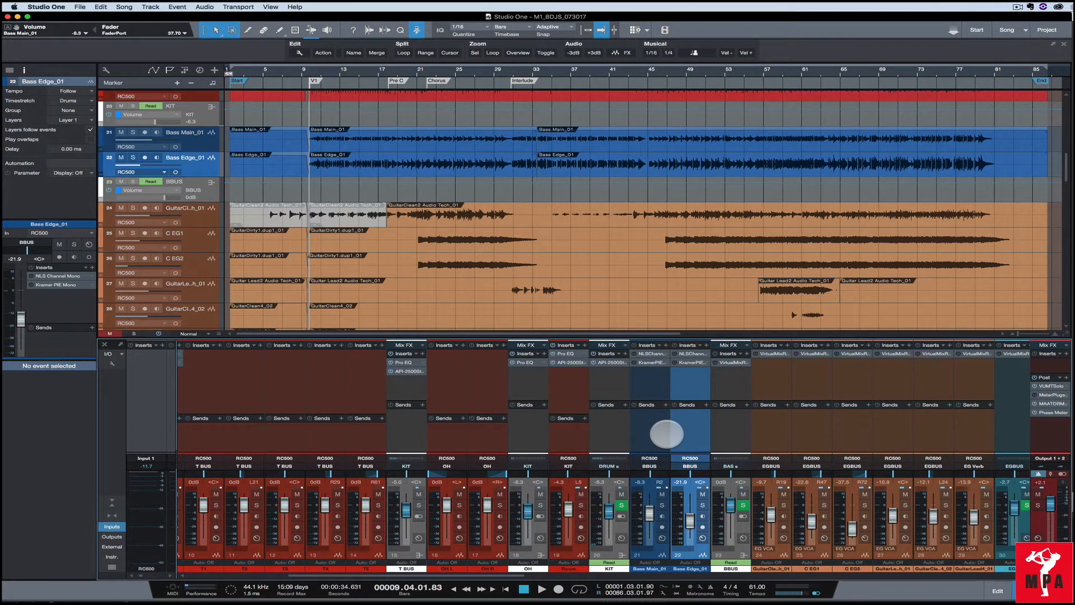
# Step: Play the verse again from V1 and solo Bass Main_01 to hear it by itself
pyautogui.press('space')
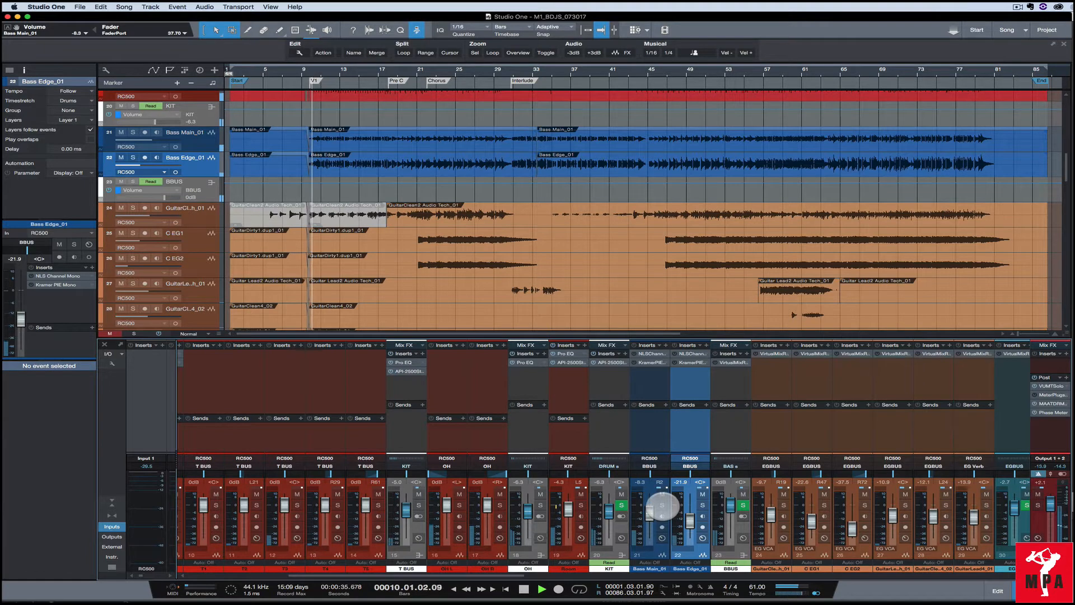
pyautogui.click(662, 506)
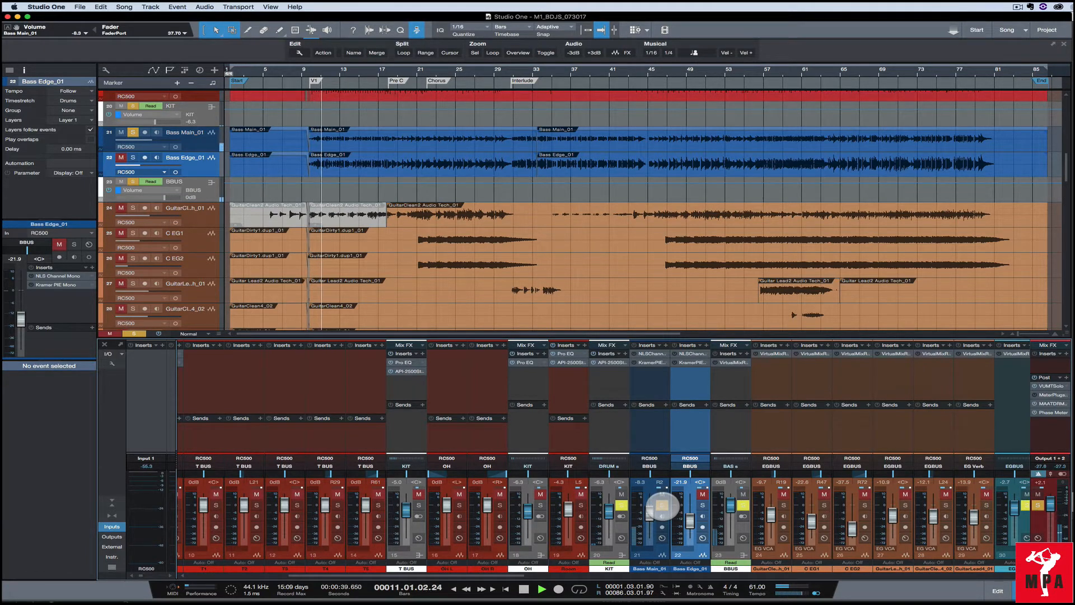
pyautogui.press('space')
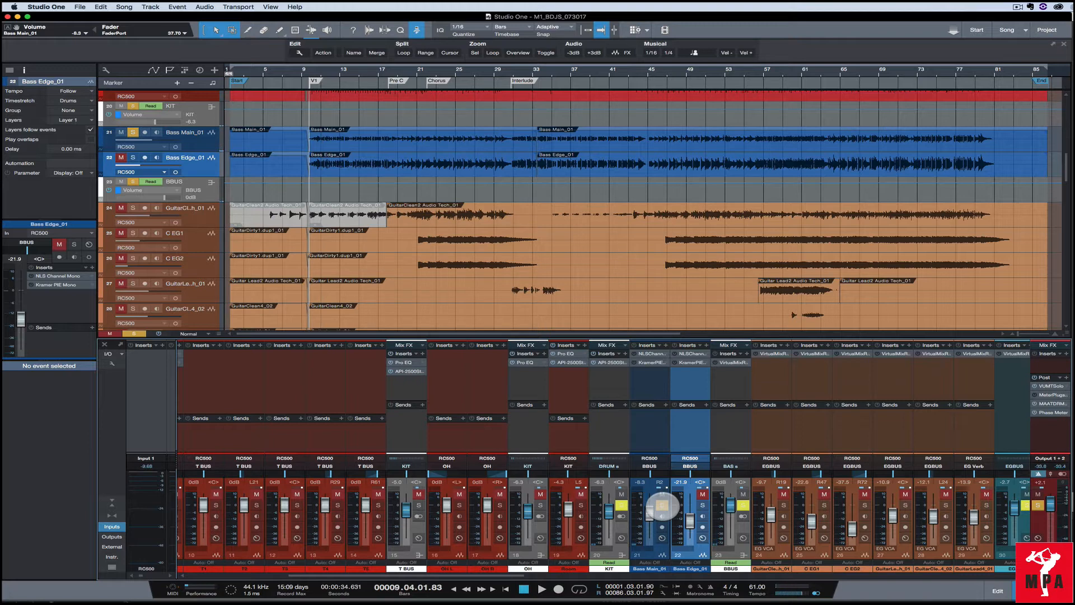
# Step: Switch the solo from Bass Main_01 to Bass Edge_01 and play it from the V1 marker
pyautogui.click(703, 505)
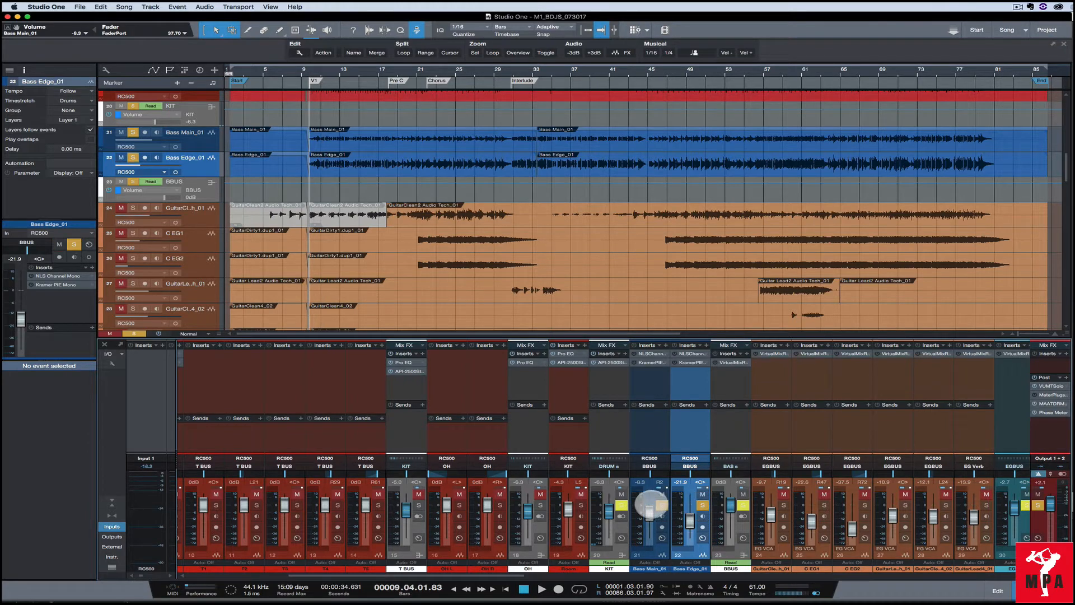
pyautogui.click(662, 505)
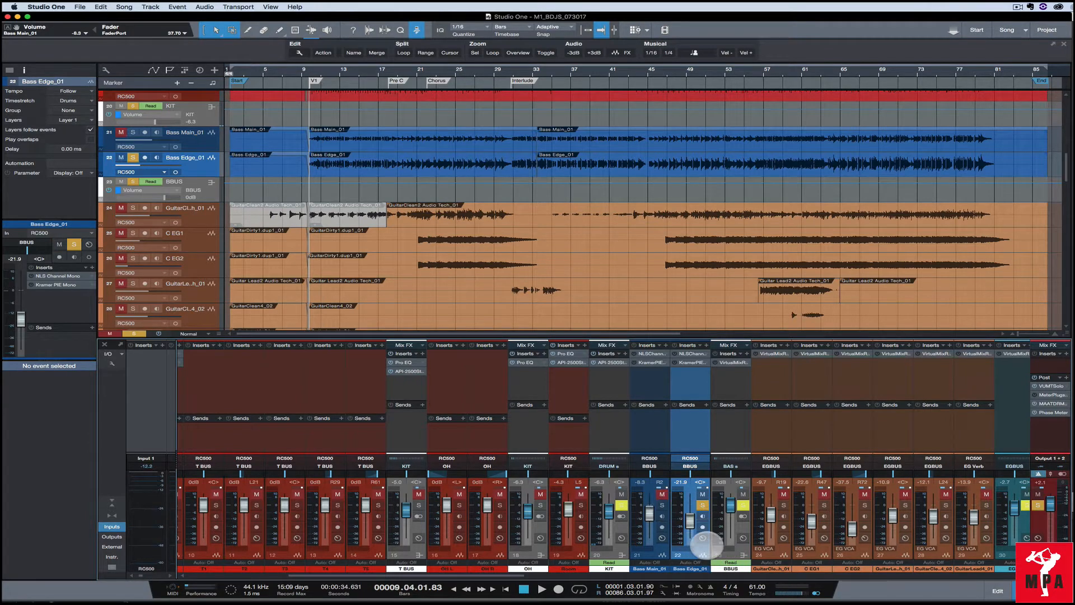
pyautogui.press('space')
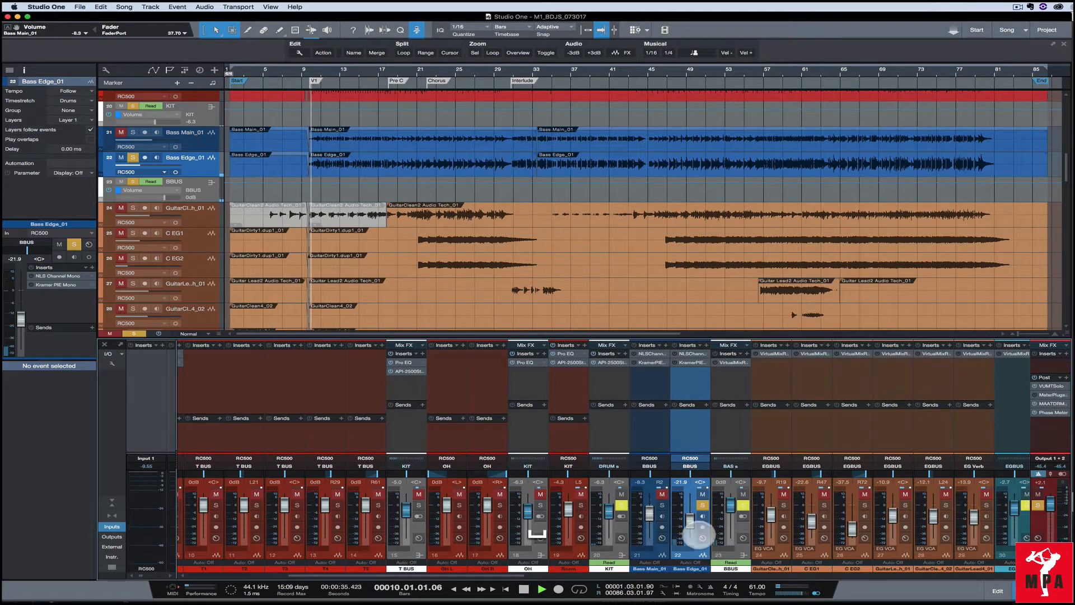
# Step: Try the Bass Edge_01 volume at +10 dB during playback, and undo the volume change
pyautogui.moveTo(690, 523); pyautogui.dragTo(690, 491)
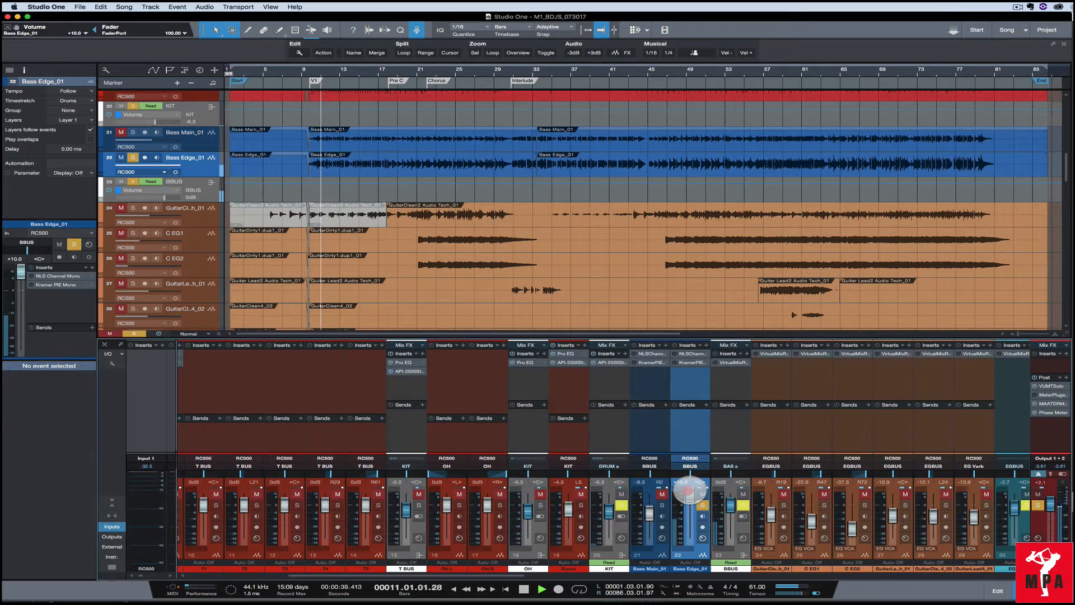
pyautogui.press('super+z')
pyautogui.press('space')
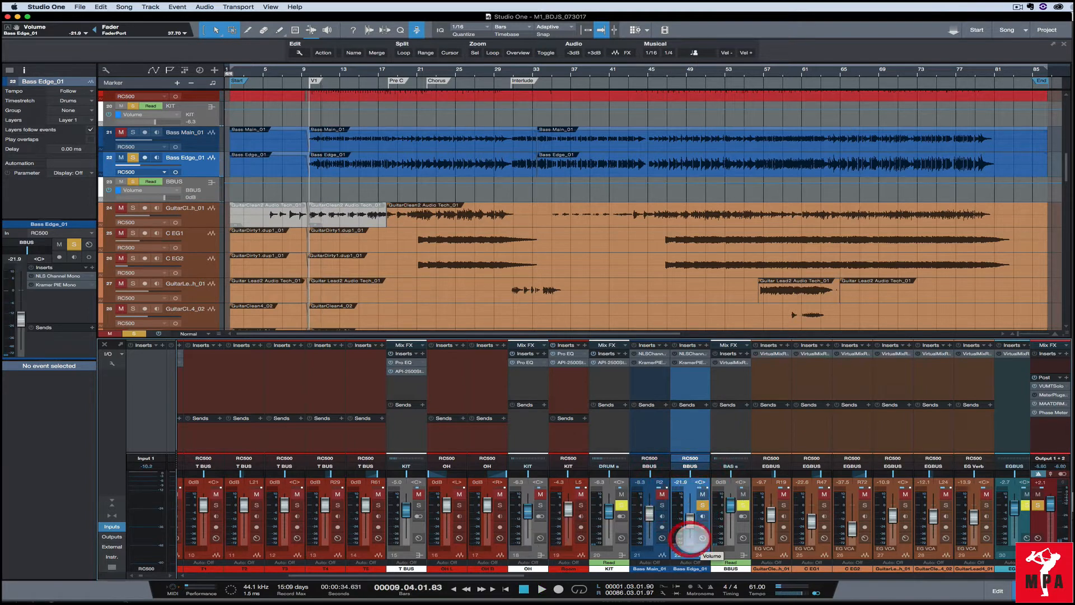
# Step: Unsolo and mute the Bass Edge_01 track
pyautogui.click(702, 493)
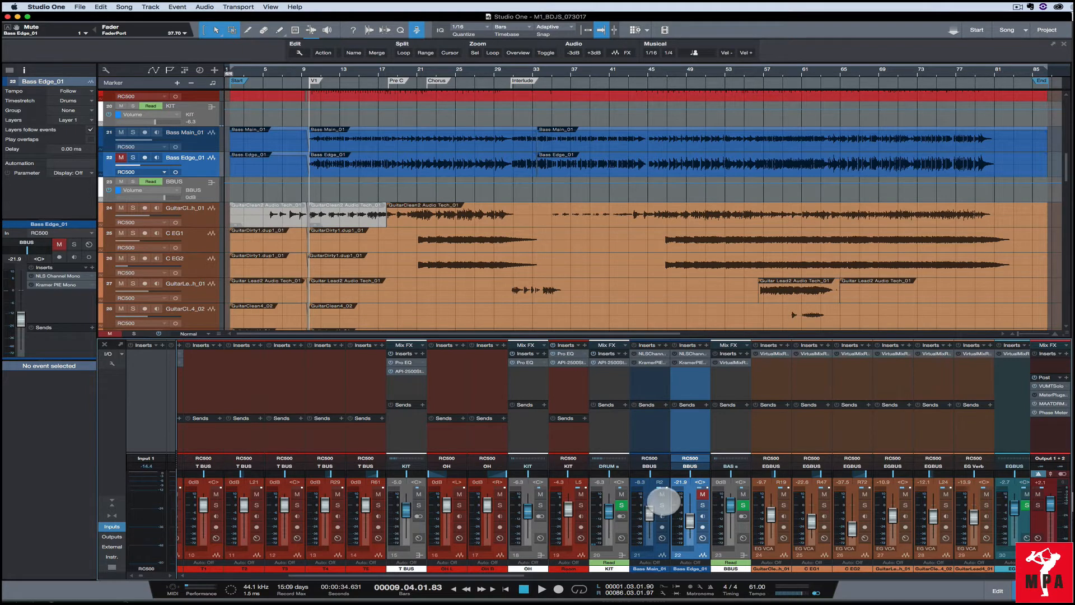
pyautogui.click(650, 547)
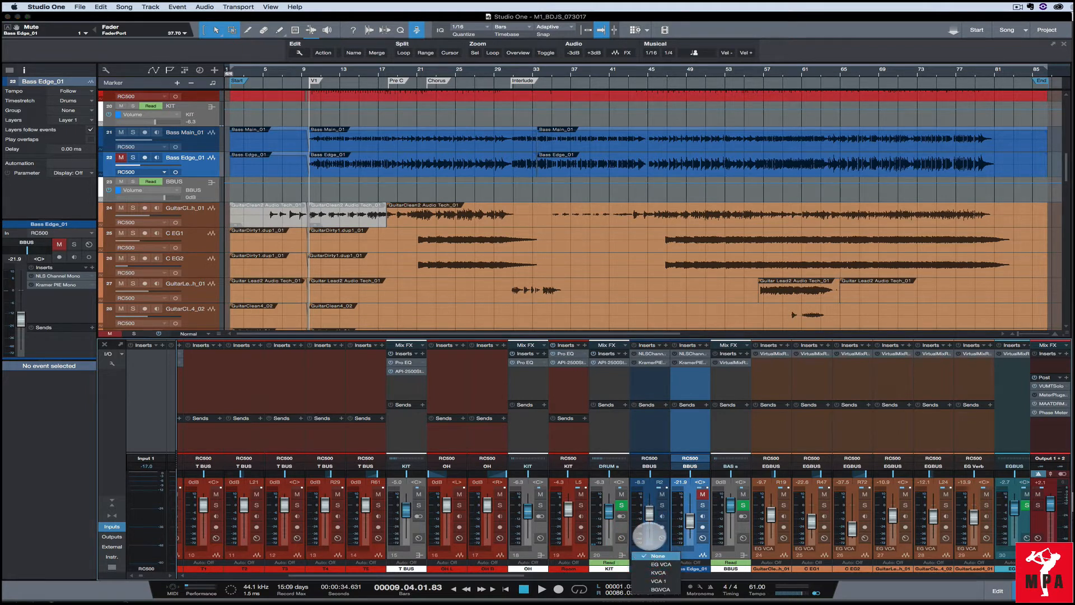
pyautogui.click(649, 536)
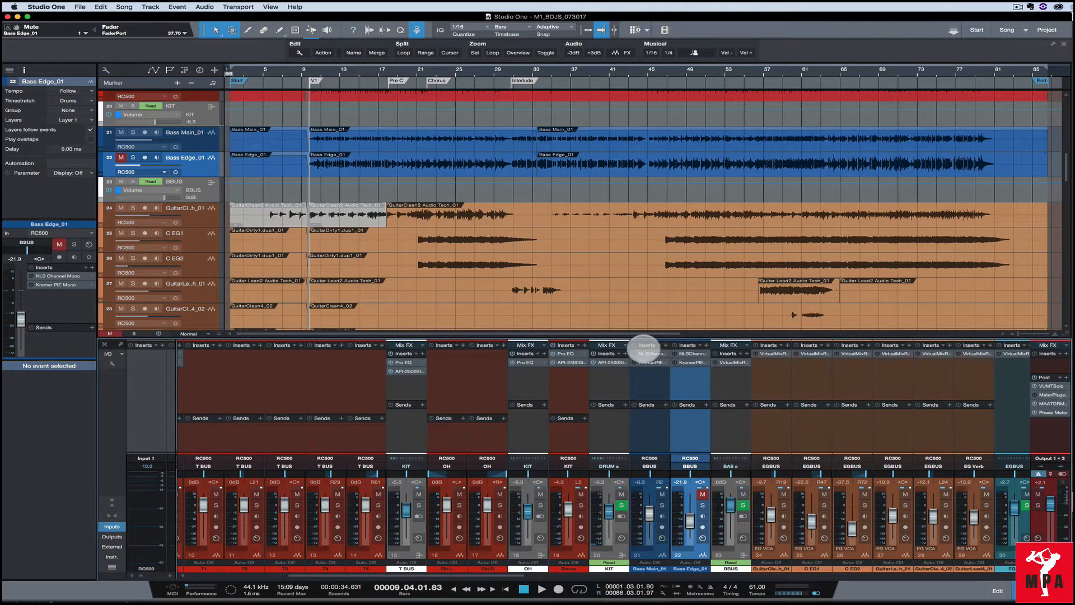
# Step: Open the NLS Channel Mono insert on Bass Main_01 and place its window beside the bass mixer channels
pyautogui.click(649, 353)
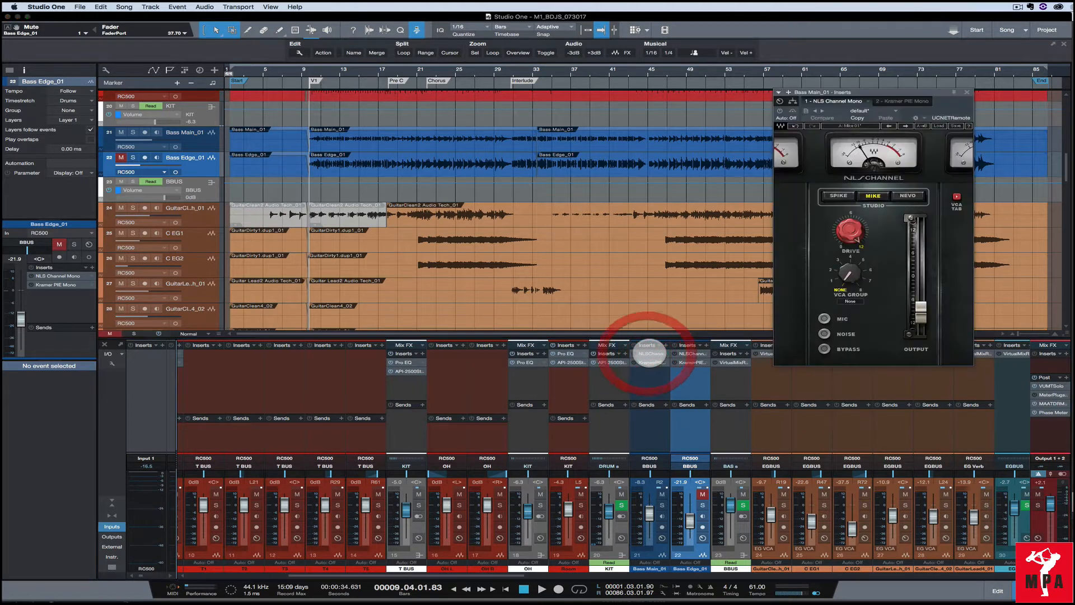
pyautogui.moveTo(883, 88); pyautogui.dragTo(533, 191)
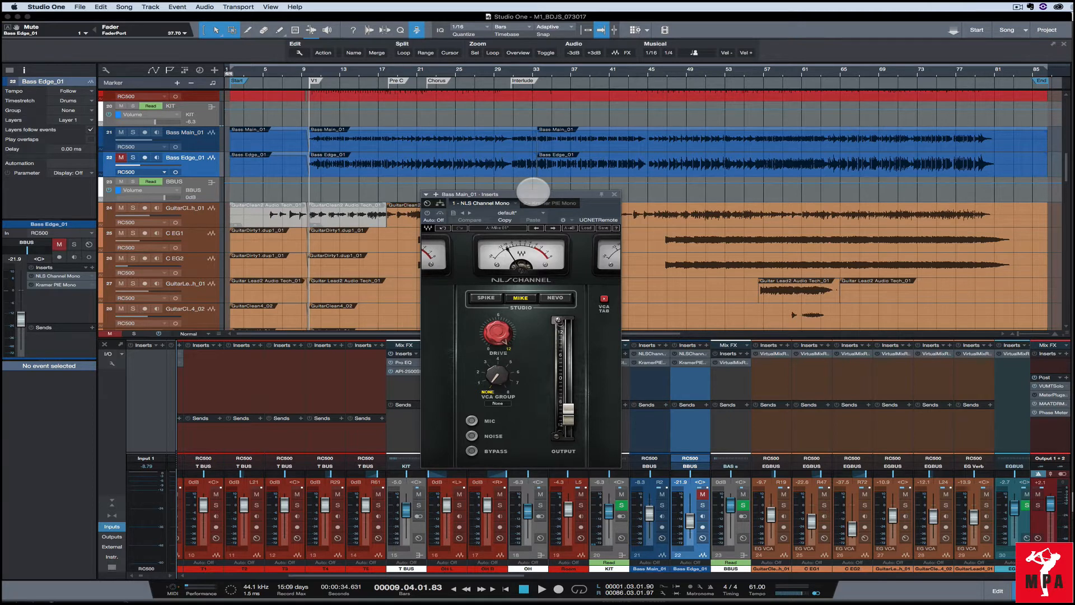
# Step: Solo Bass Main_01 at +10 dB and compare its playback with the NLS Channel bypass on and off
pyautogui.click(663, 503)
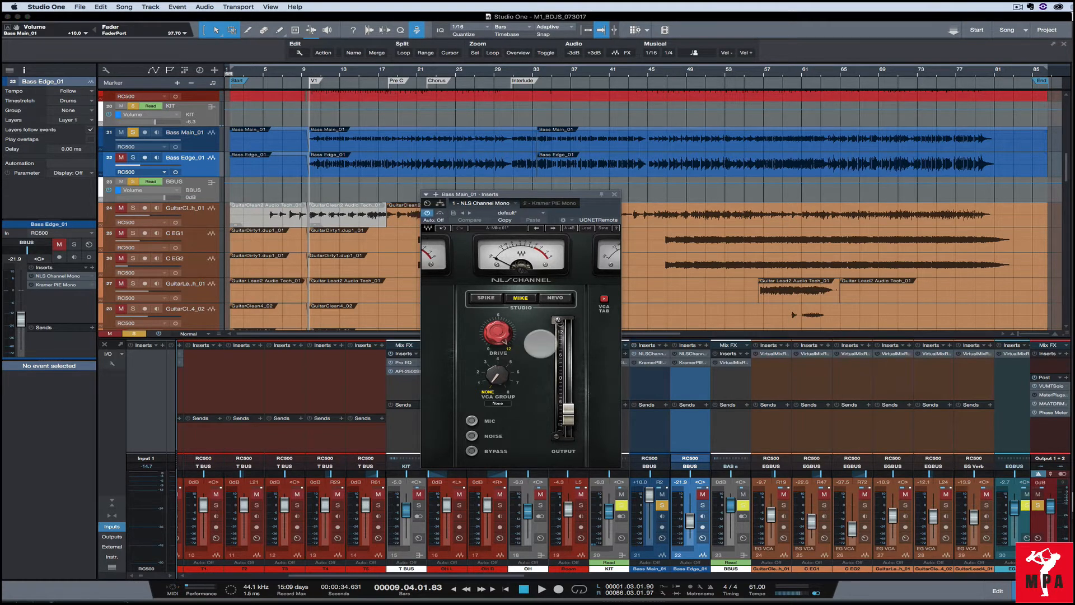
pyautogui.press('space')
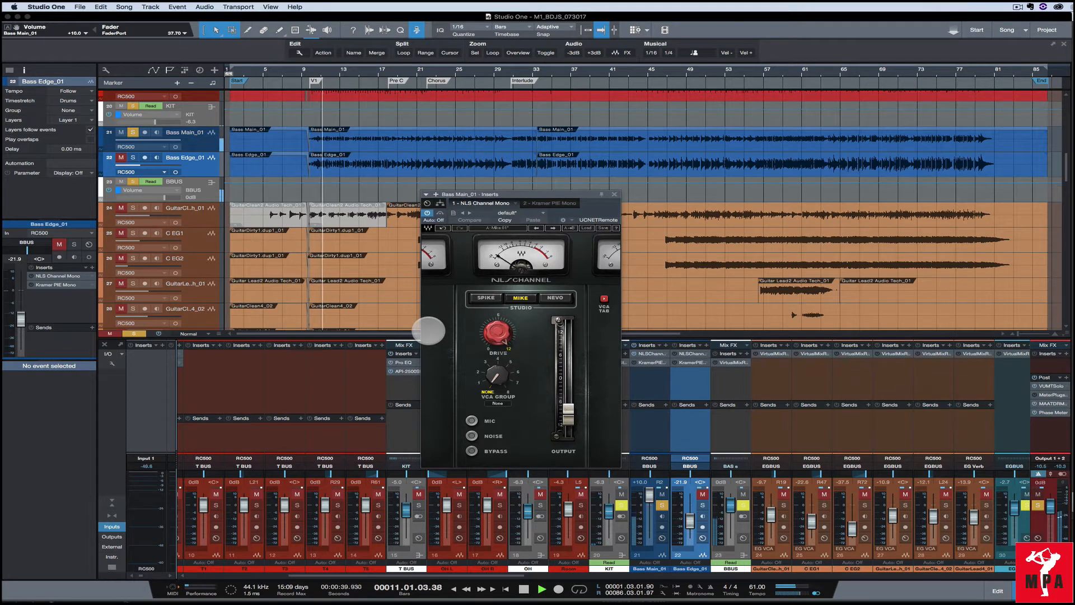
pyautogui.click(440, 212)
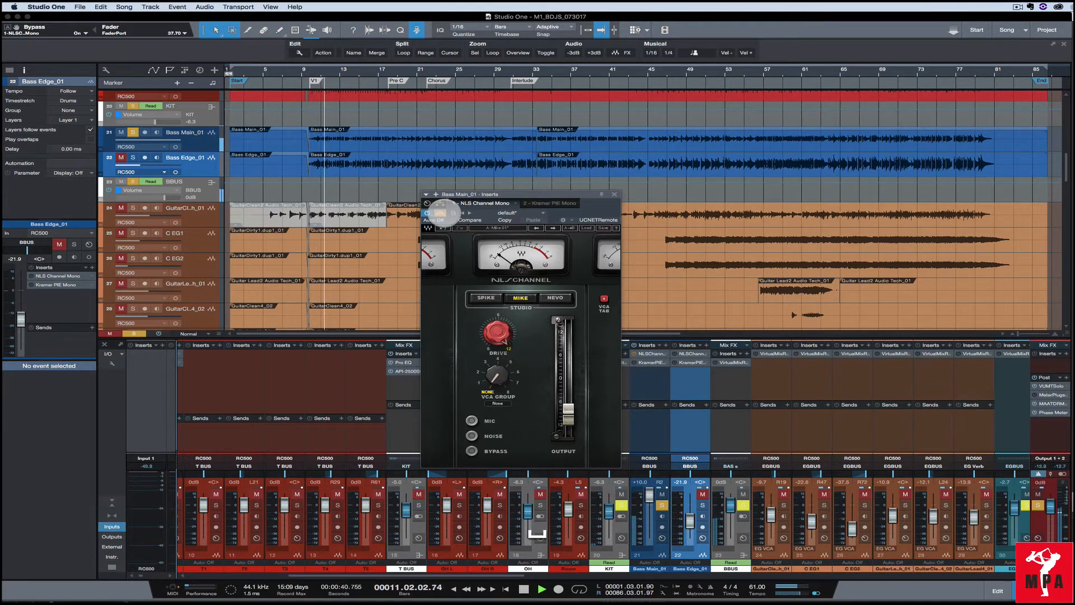
pyautogui.click(440, 213)
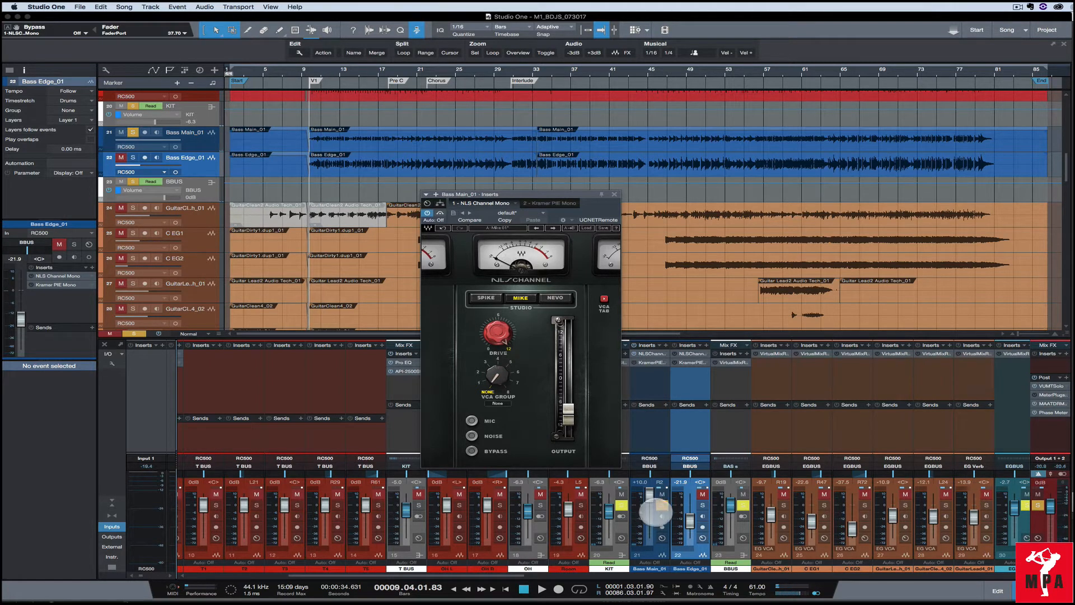
# Step: Select the Bass Main_01 channel and undo its +10 dB volume change
pyautogui.click(655, 512)
pyautogui.press('super+z')
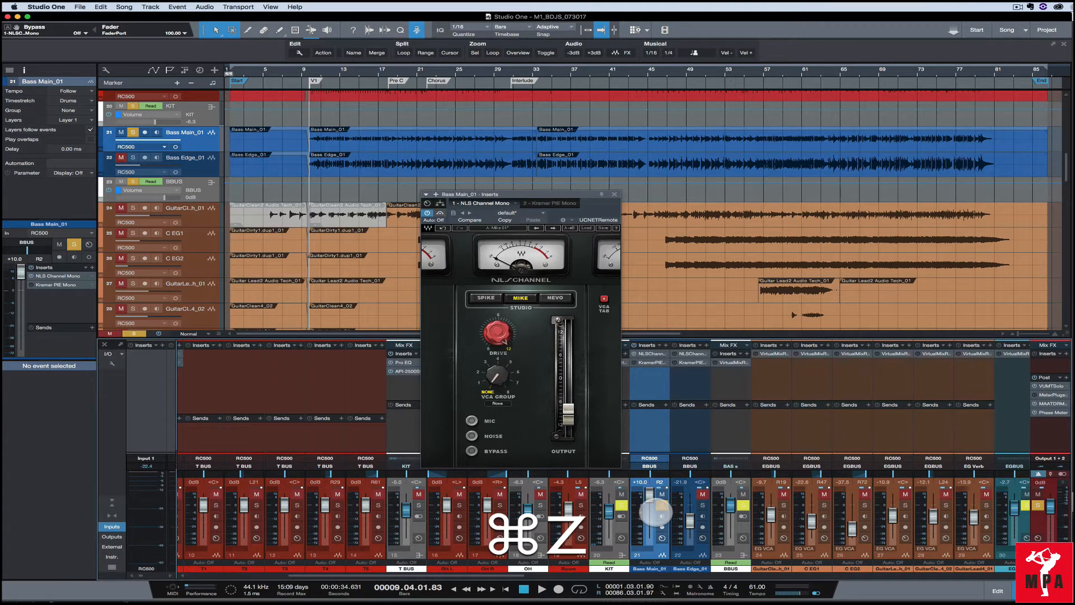
pyautogui.press('super+z')
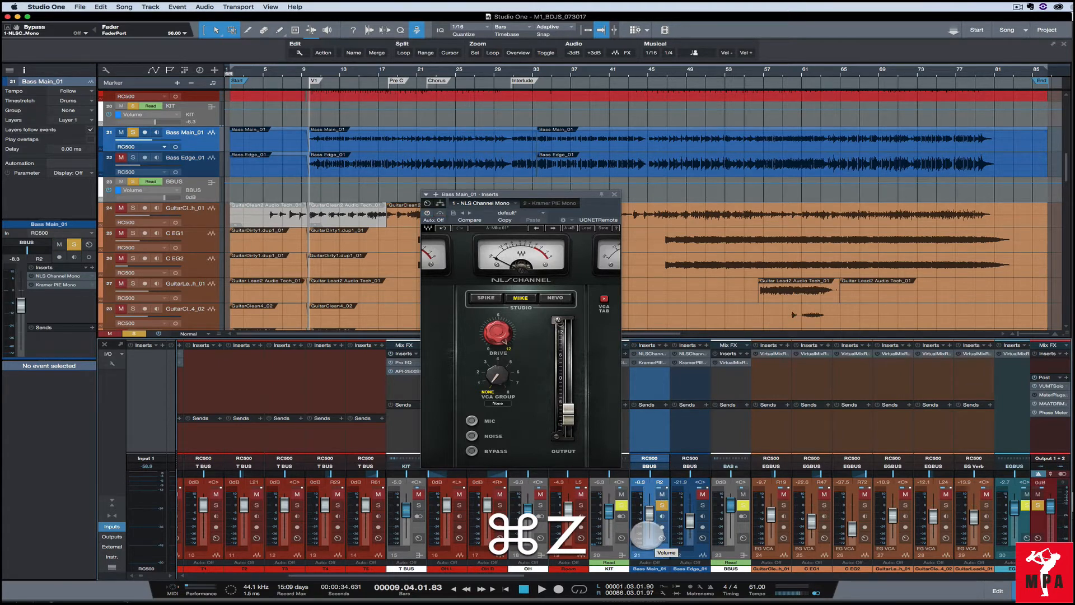
# Step: Activate the NLS Channel on the soloed Bass Main_01 and compare its playback with bypass on and off
pyautogui.press('space')
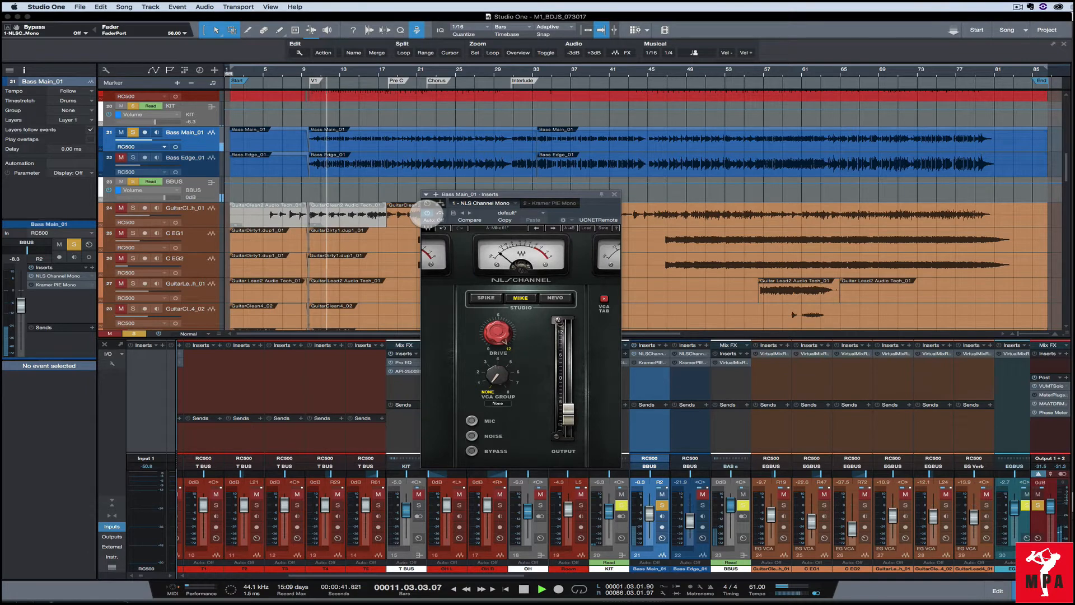
pyautogui.moveTo(541, 195); pyautogui.dragTo(532, 286)
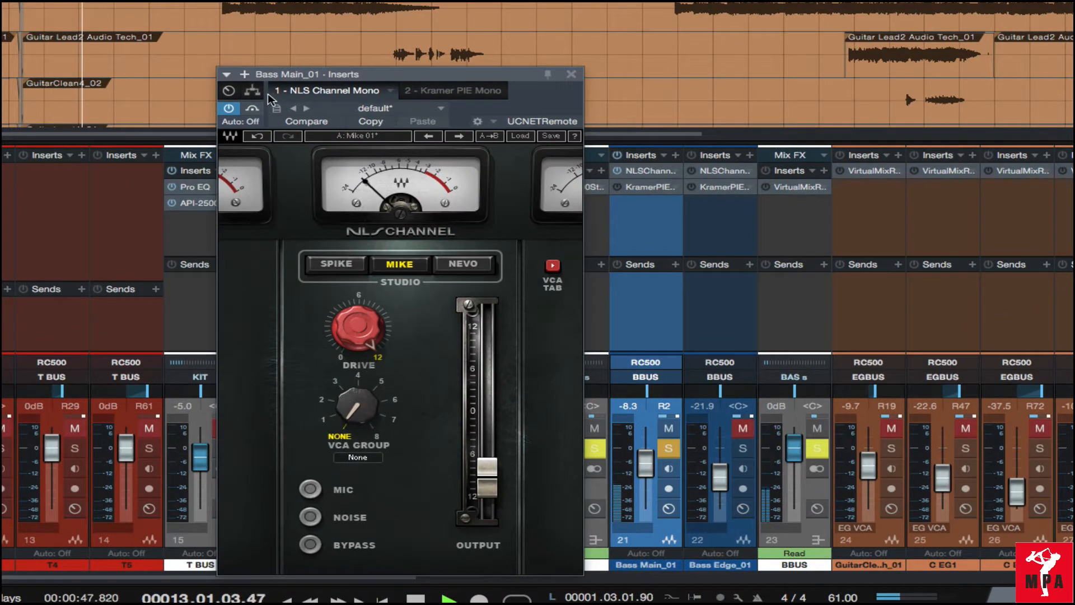
pyautogui.click(252, 108)
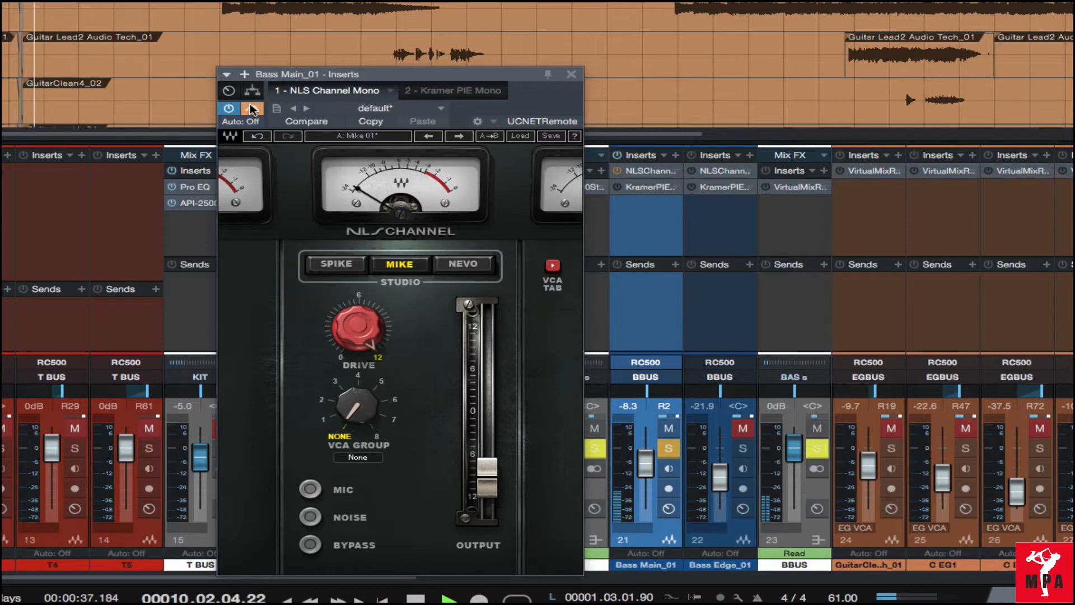
pyautogui.press('space')
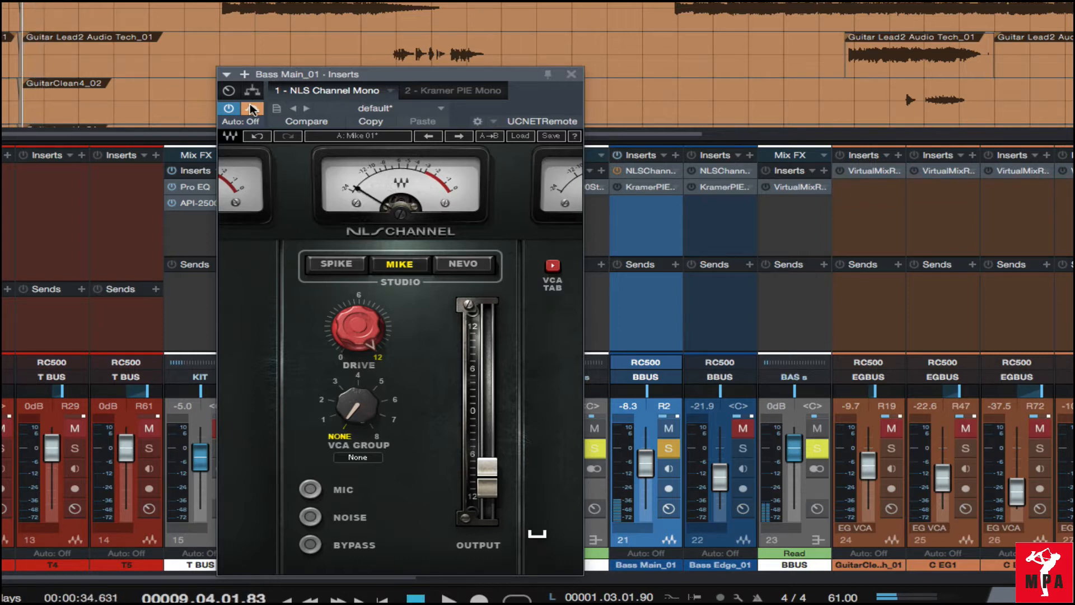
pyautogui.press('space')
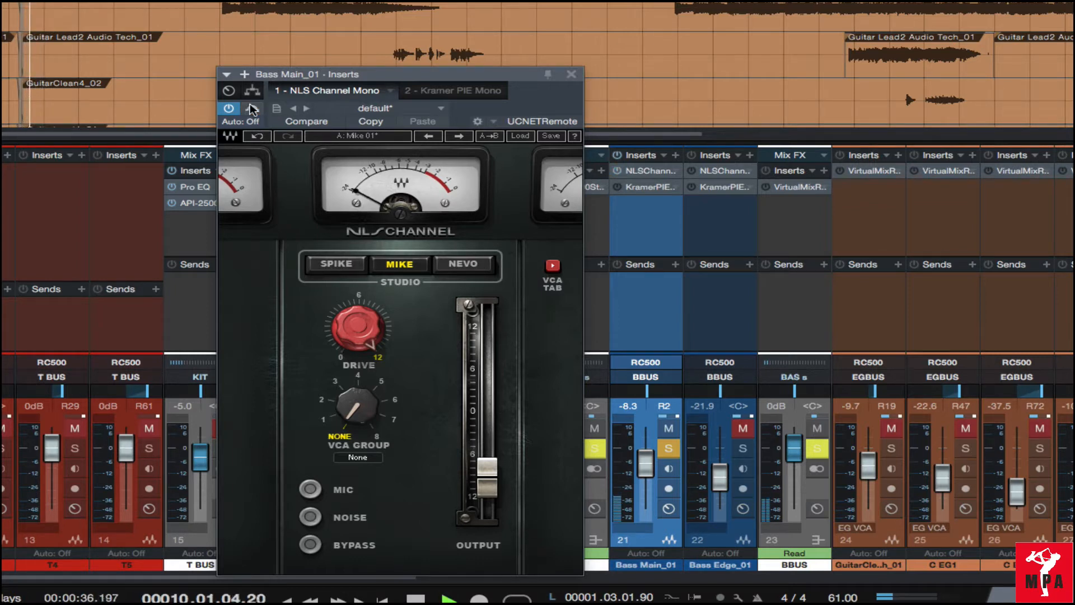
pyautogui.press('space')
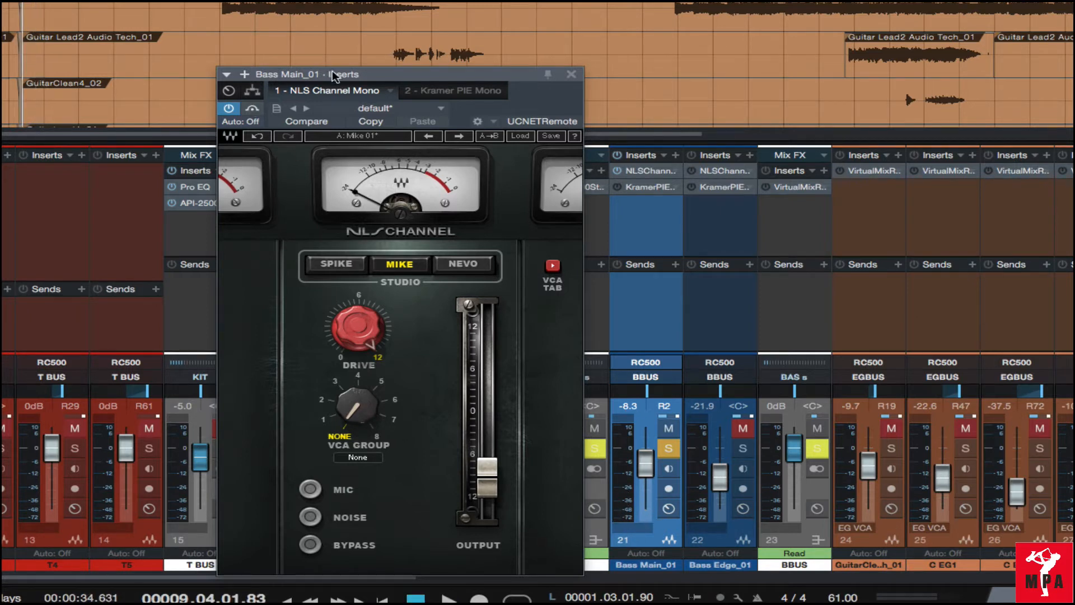
# Step: Replay the V1 bass passage with the NLS Channel bypassed, and again with the bypass off, to judge the Drive effect
pyautogui.moveTo(358, 347)
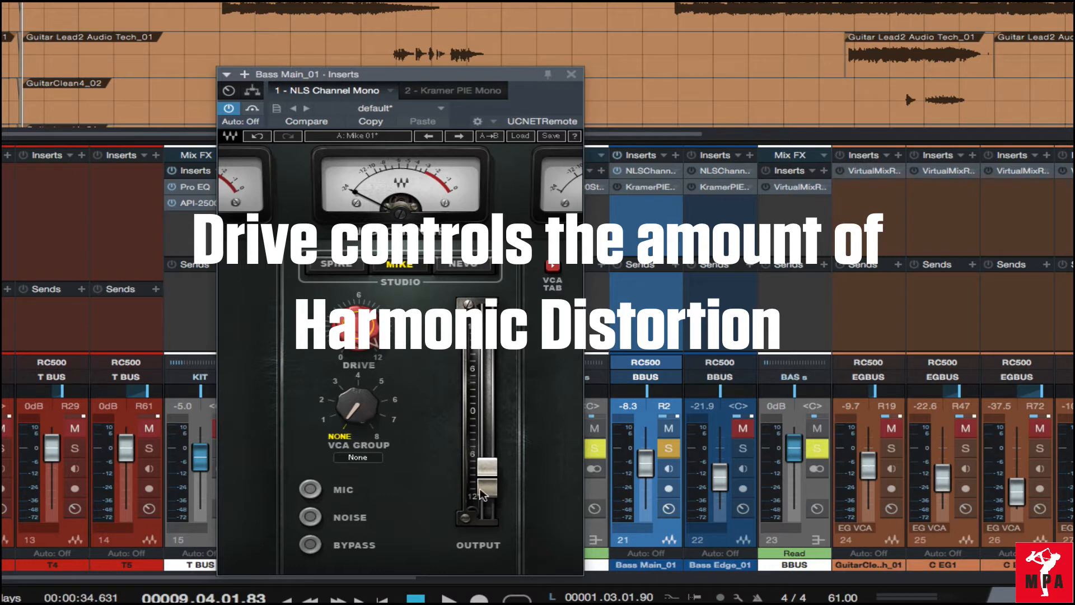
pyautogui.moveTo(480, 495)
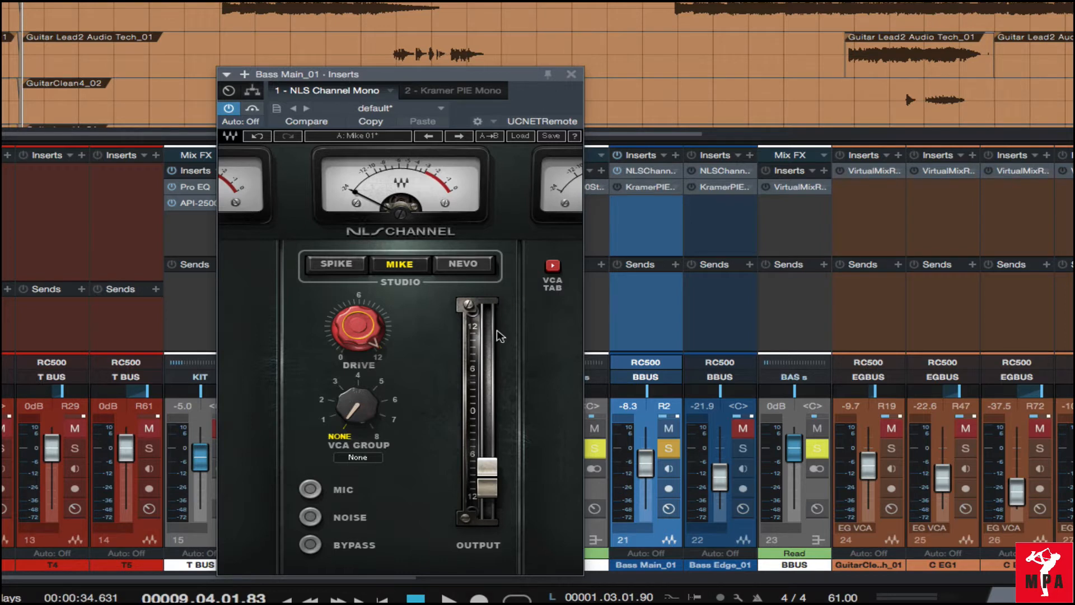
pyautogui.press('space')
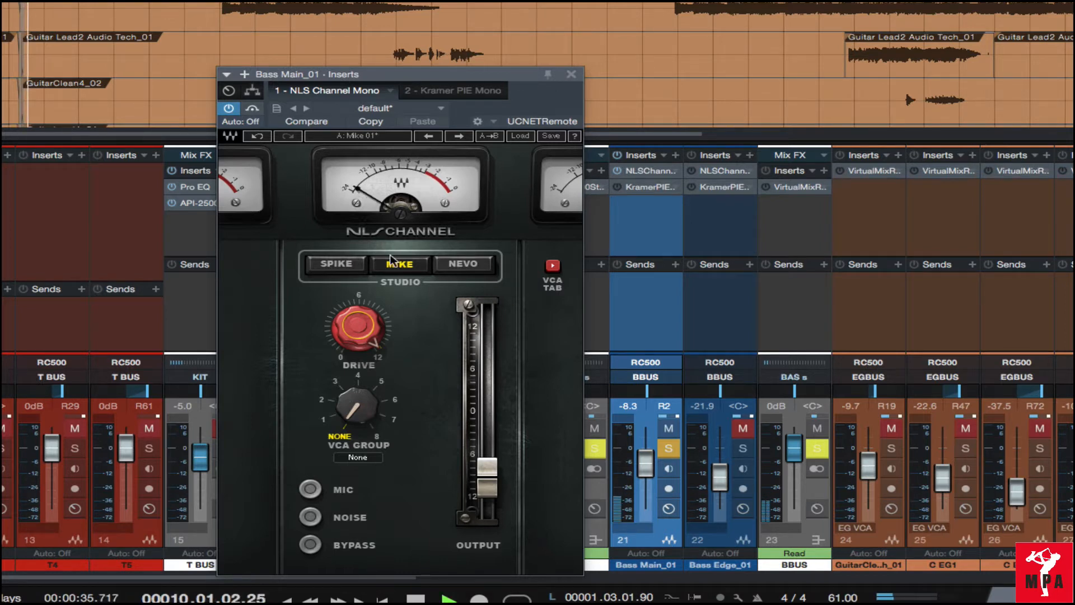
pyautogui.click(254, 109)
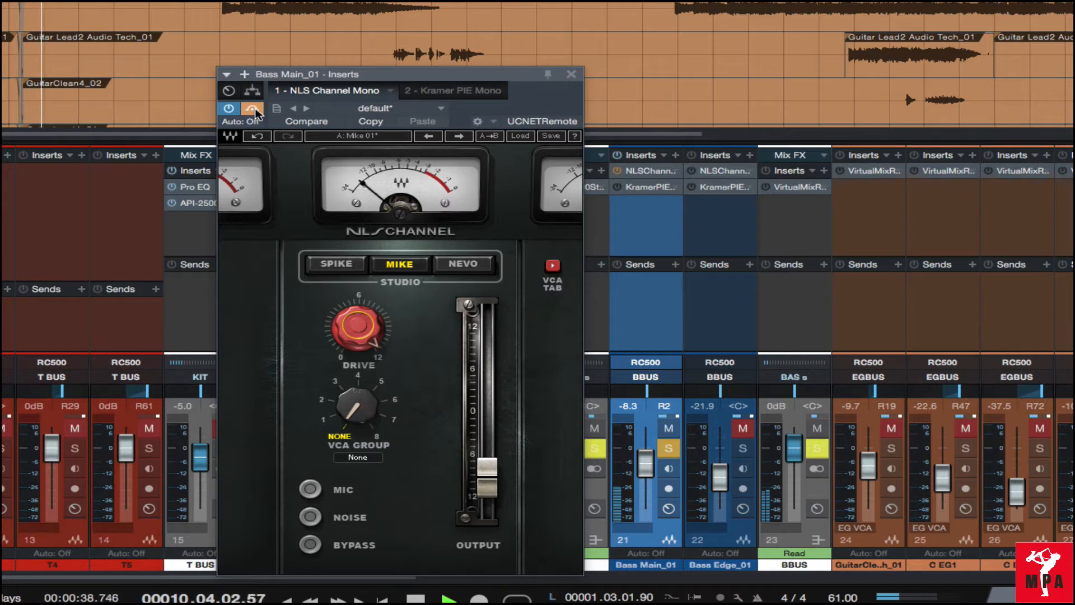
pyautogui.press('space')
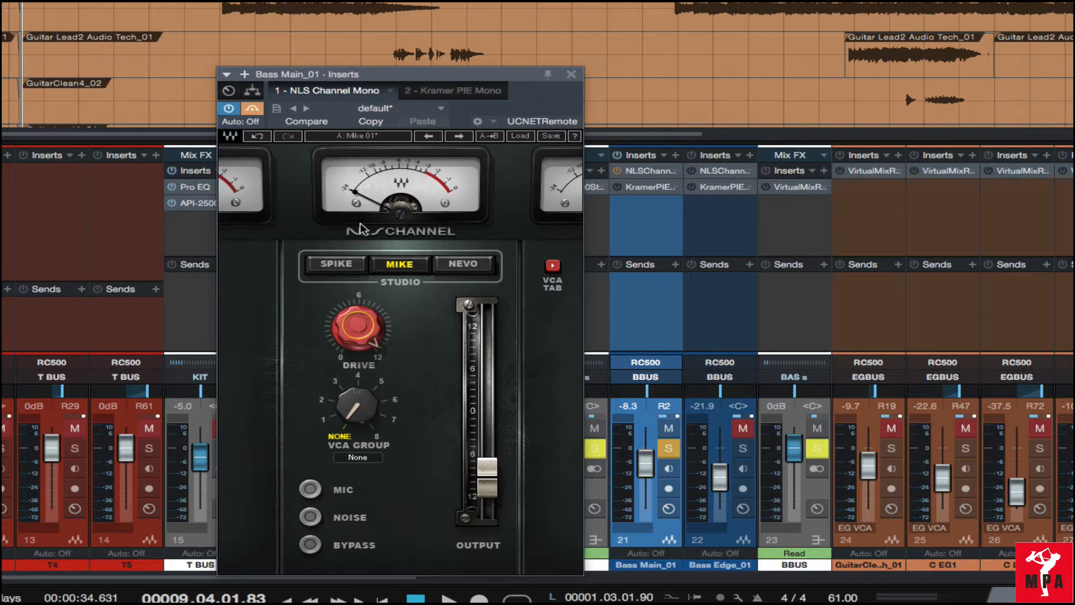
pyautogui.click(256, 108)
pyautogui.press('space')
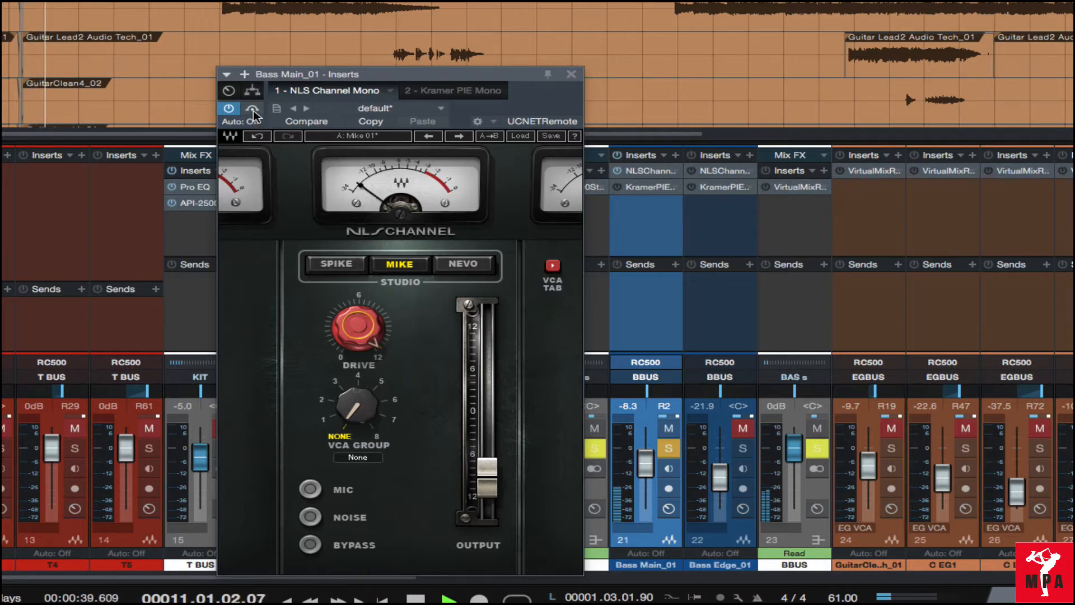
# Step: Bypass the NLS Channel on Bass Main_01 to replay the passage for comparison, and switch the bypass off again
pyautogui.press('space')
pyautogui.click(253, 109)
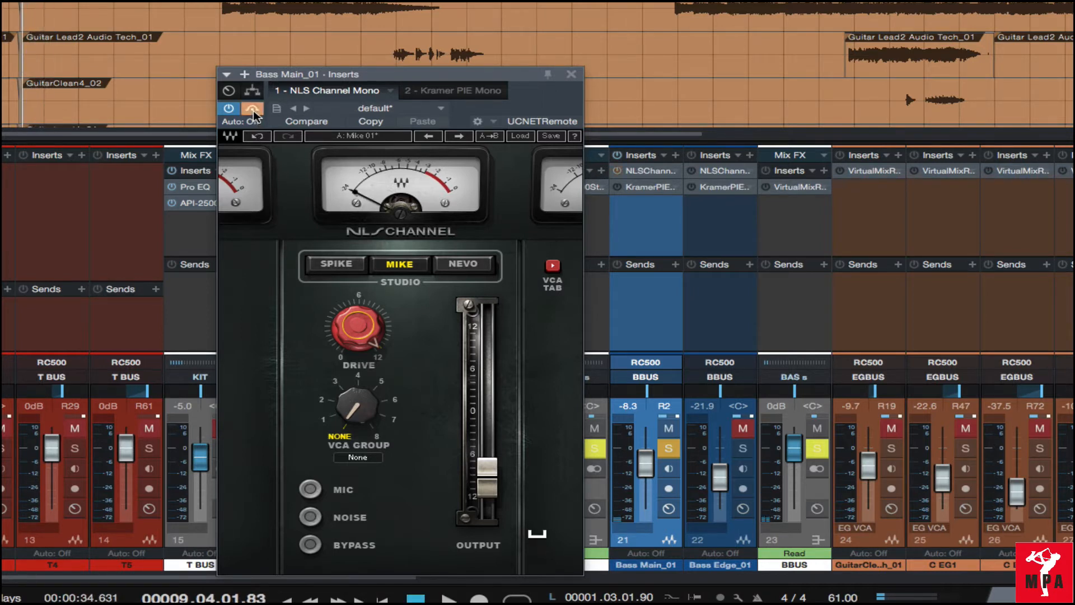
pyautogui.press('space')
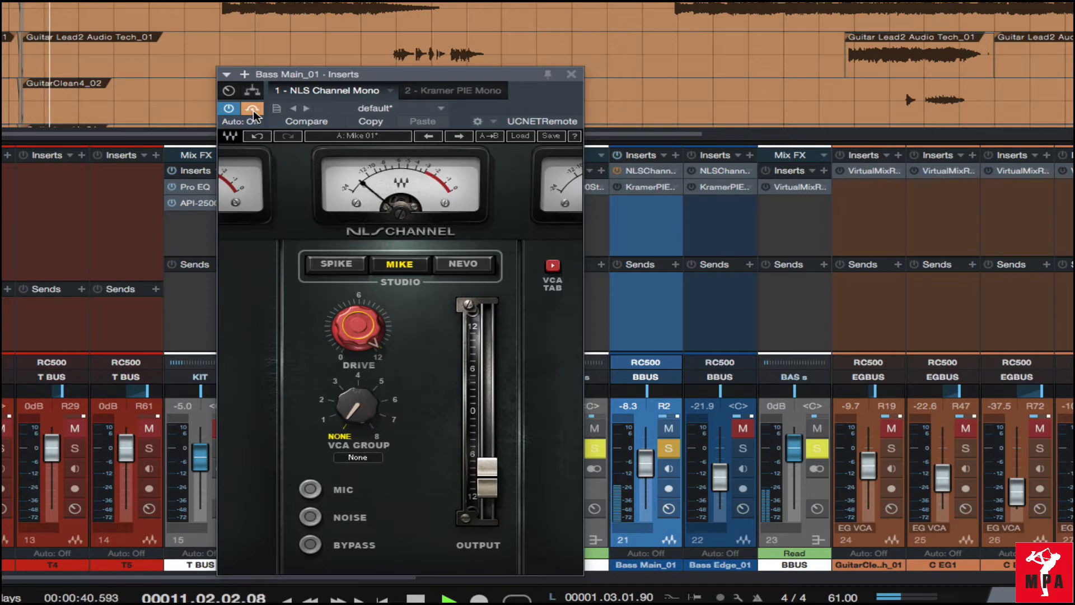
pyautogui.press('space')
pyautogui.click(254, 112)
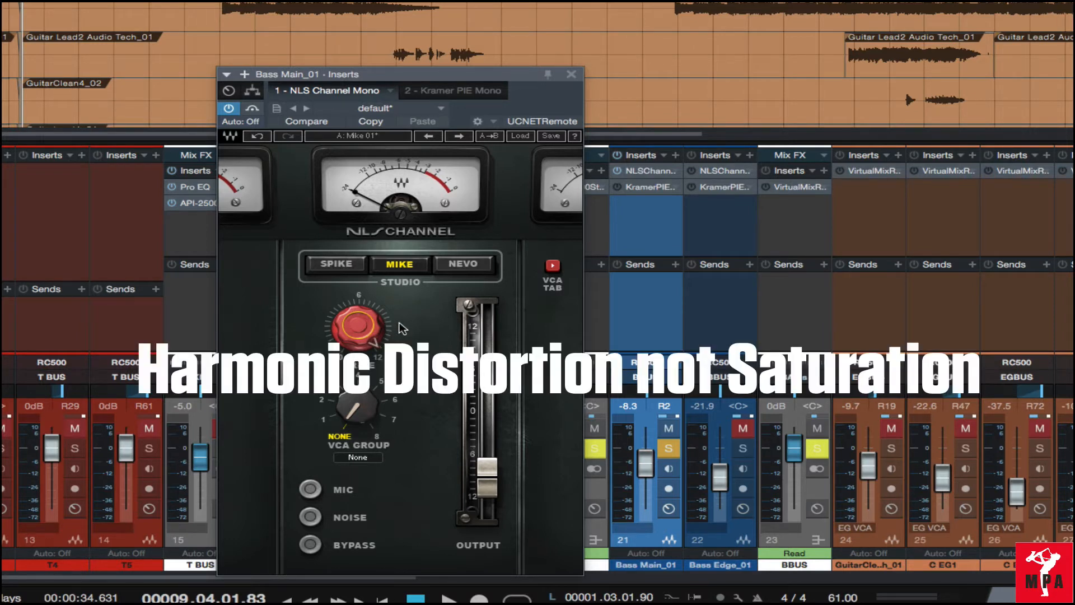
# Step: Open the Kramer PIE Mono on Bass Main_01, audition the bass without it, and activate the compressor
pyautogui.click(471, 93)
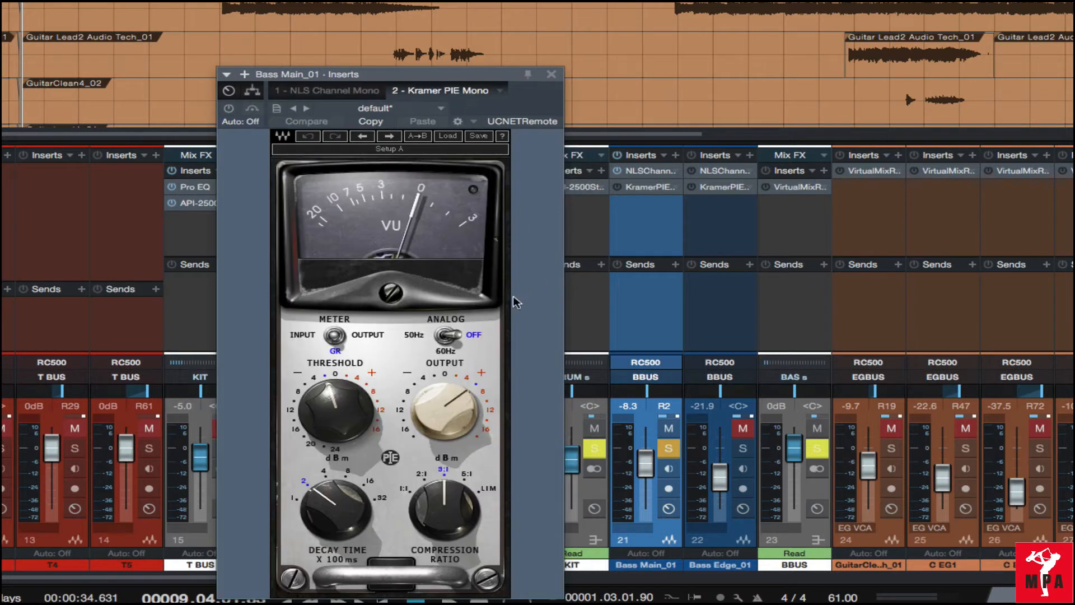
pyautogui.moveTo(424, 79); pyautogui.dragTo(421, 69)
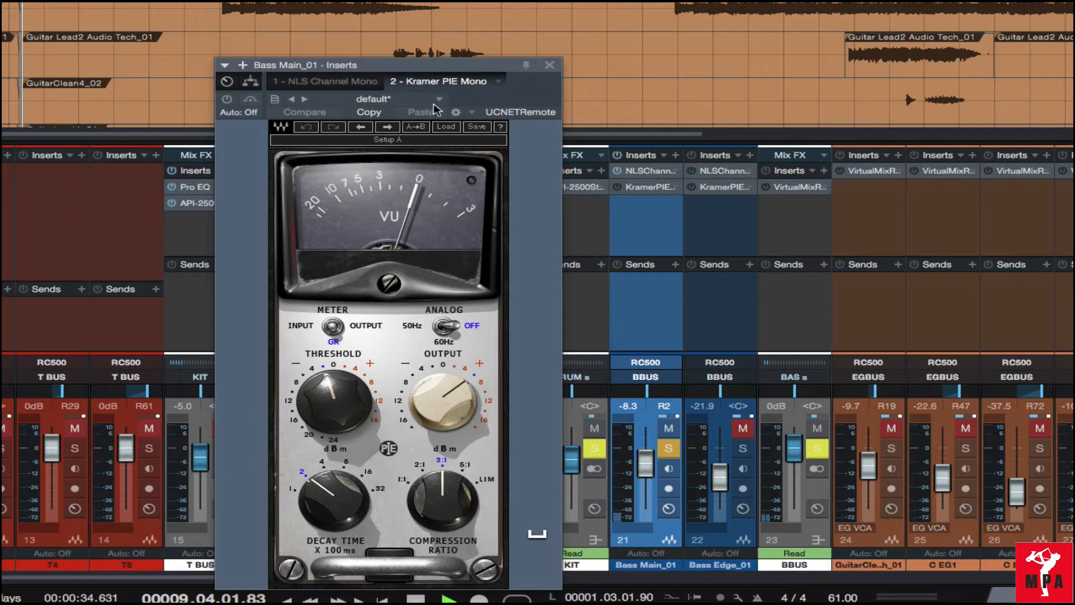
pyautogui.press('space')
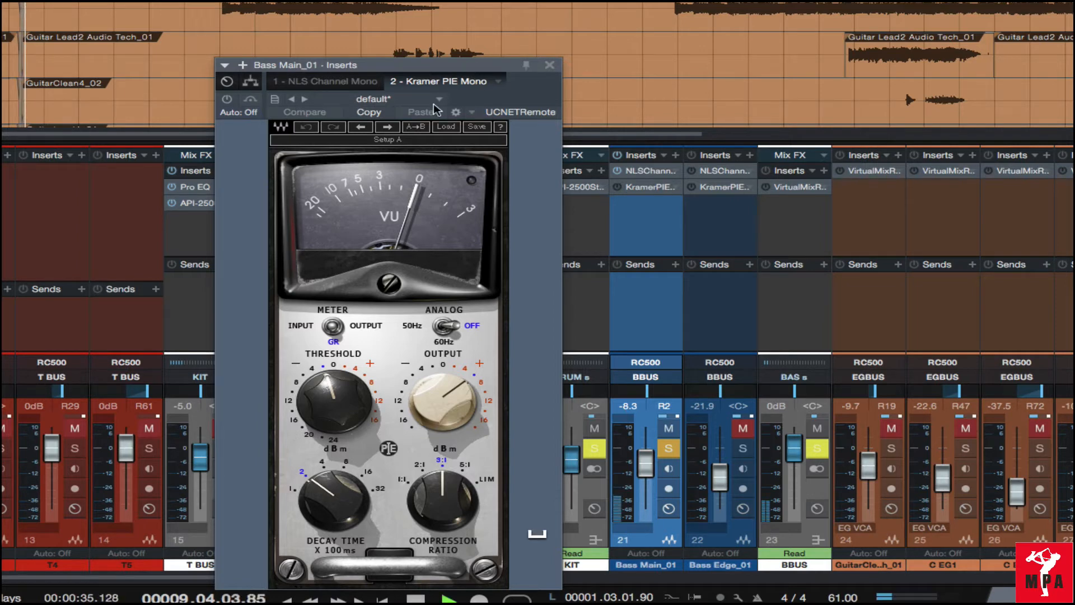
pyautogui.press('space')
pyautogui.click(228, 99)
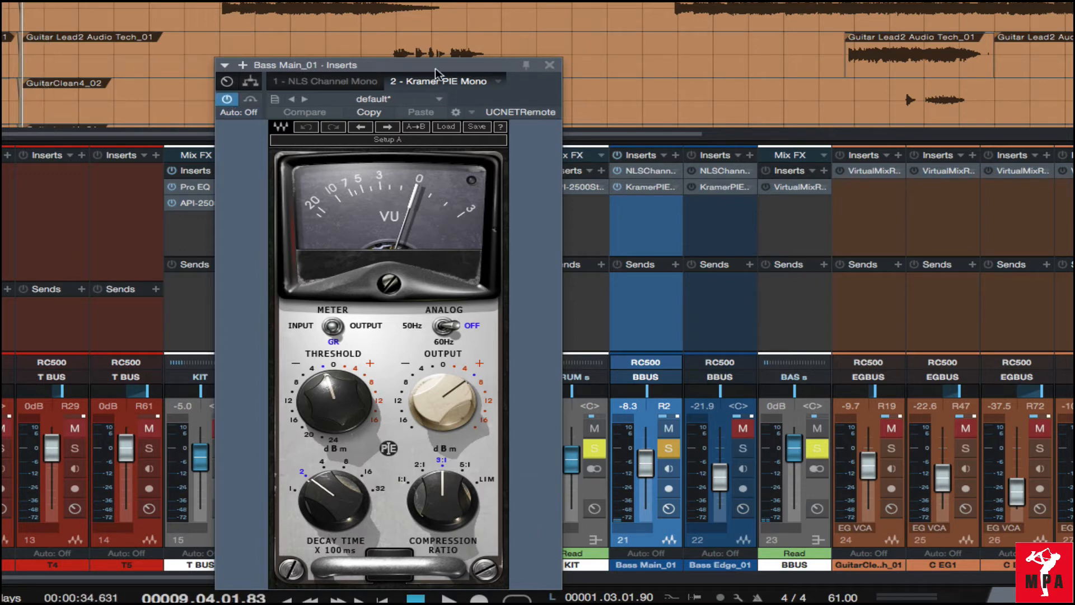
# Step: Compare the soloed Bass Main_01 playback with the Kramer PIE active, bypassed, and active again
pyautogui.press('space')
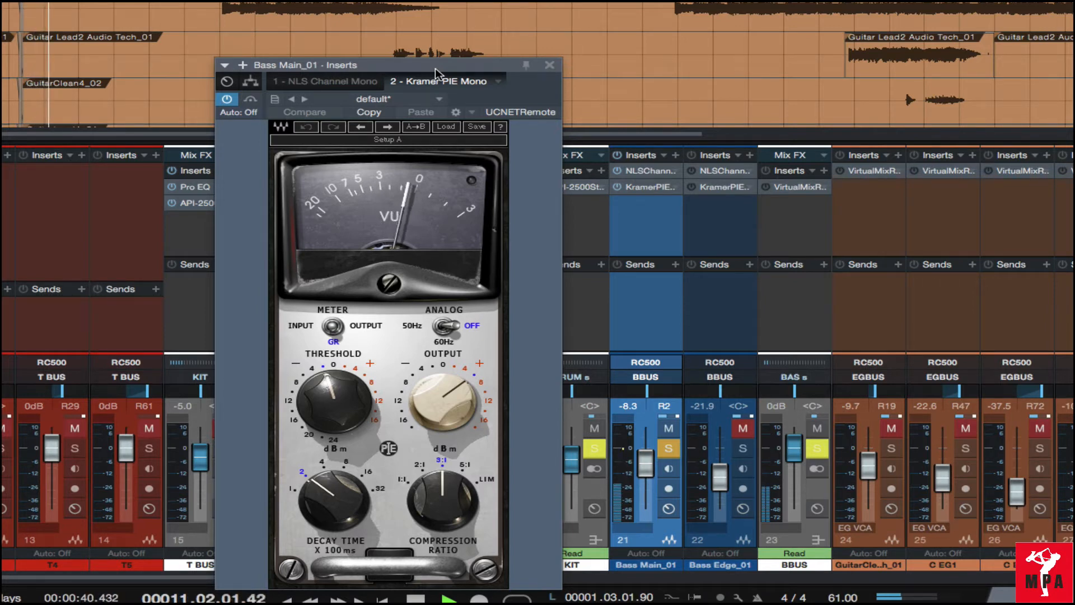
pyautogui.press('space')
pyautogui.click(247, 100)
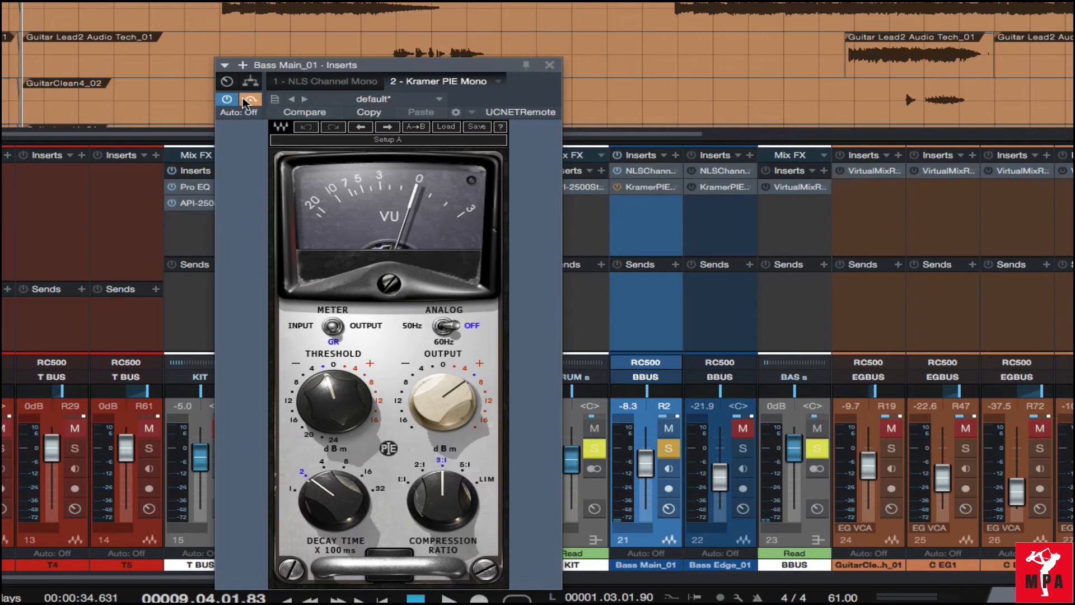
pyautogui.press('space')
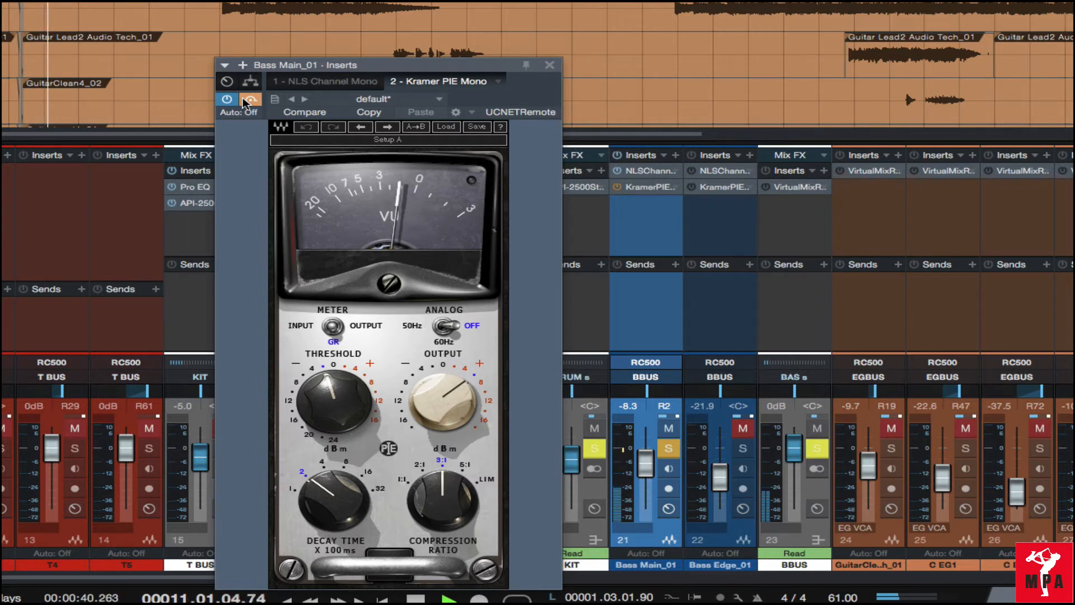
pyautogui.press('space')
pyautogui.click(244, 103)
pyautogui.press('space')
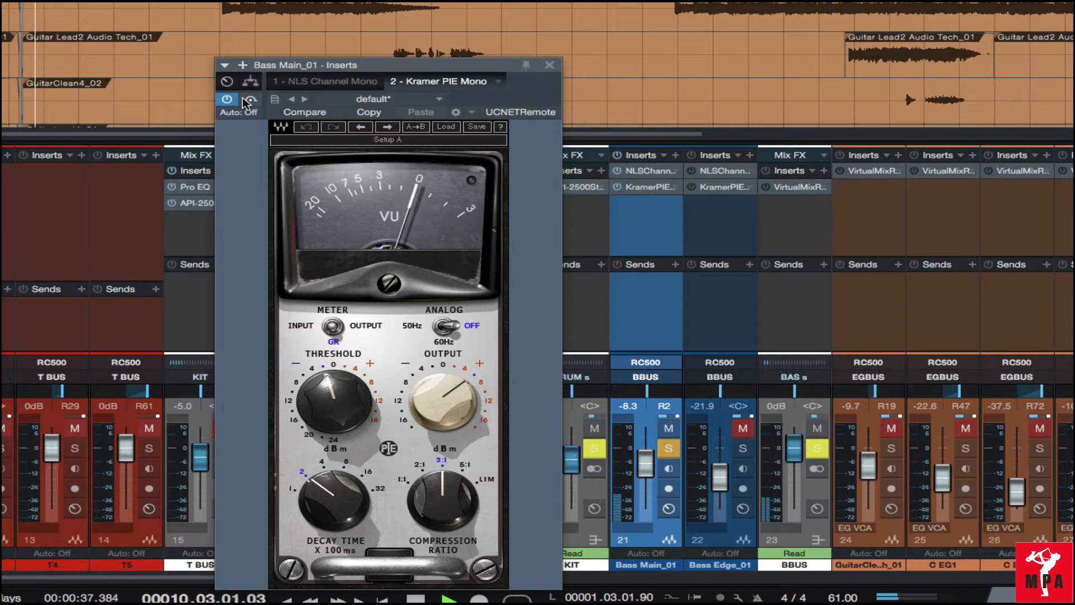
pyautogui.press('space')
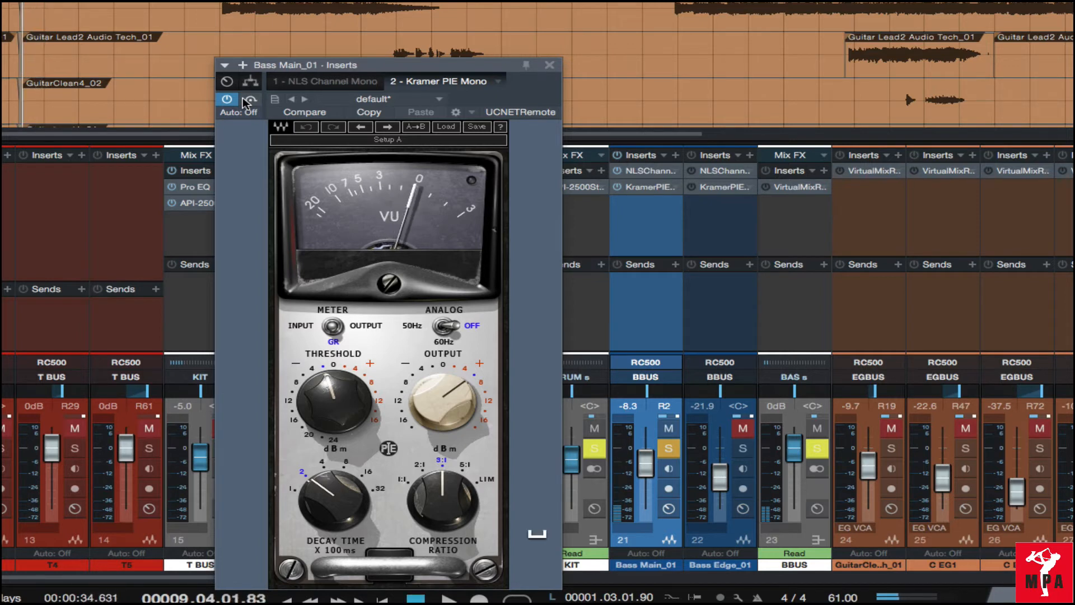
# Step: Set the Kramer PIE output on Bass Main_01 to 4 dBm
pyautogui.click(462, 408)
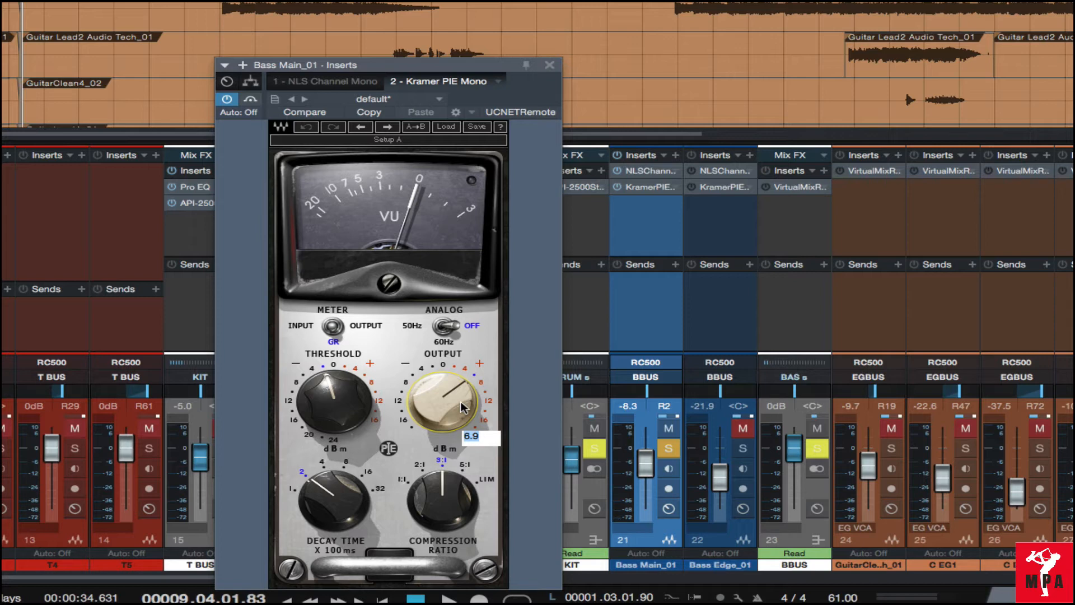
pyautogui.write('4')
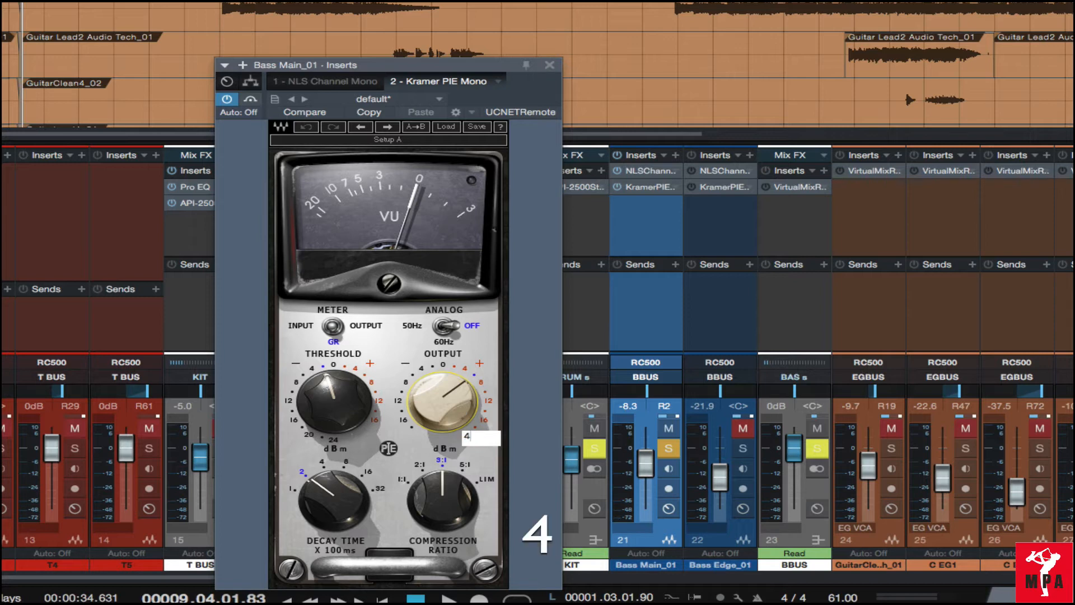
pyautogui.press('Return')
# Step: Replay the bass with the lowered Kramer PIE output and compare it with the compressor's bypass on and off
pyautogui.press('space')
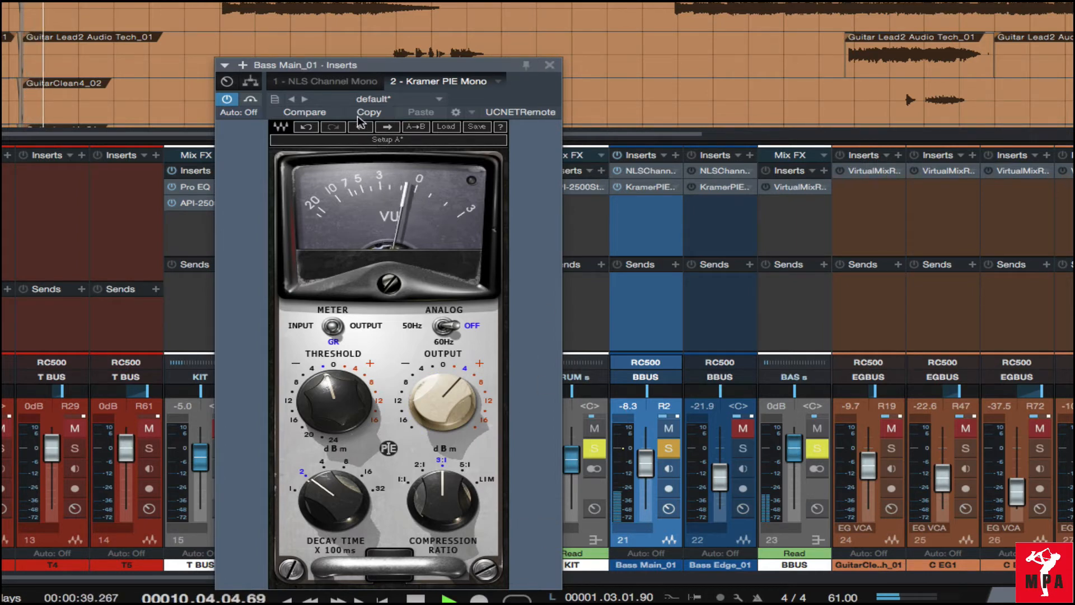
pyautogui.press('space')
pyautogui.click(251, 103)
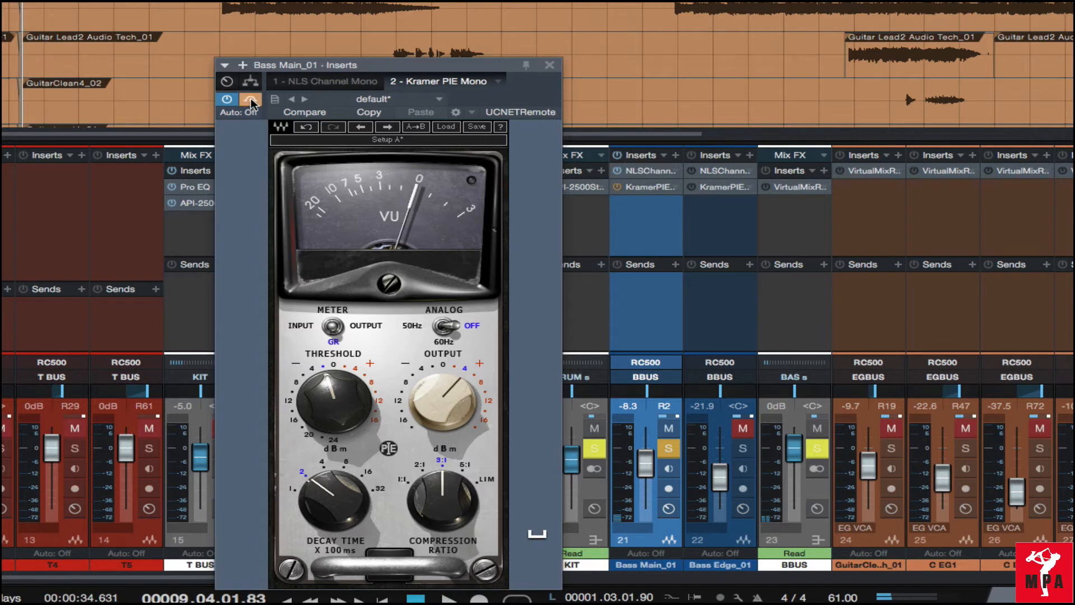
pyautogui.press('space')
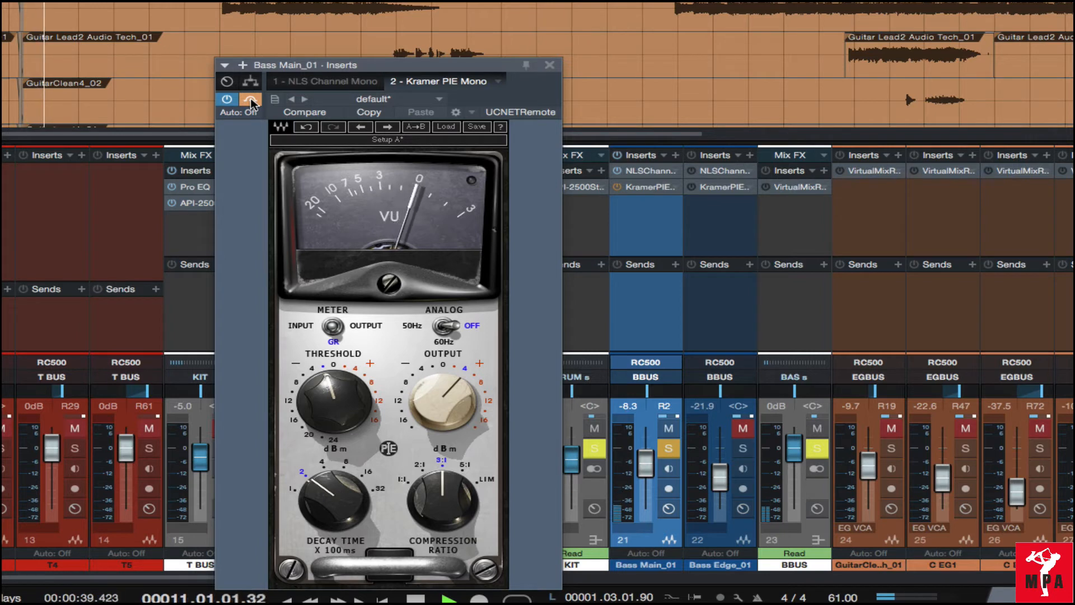
pyautogui.press('space')
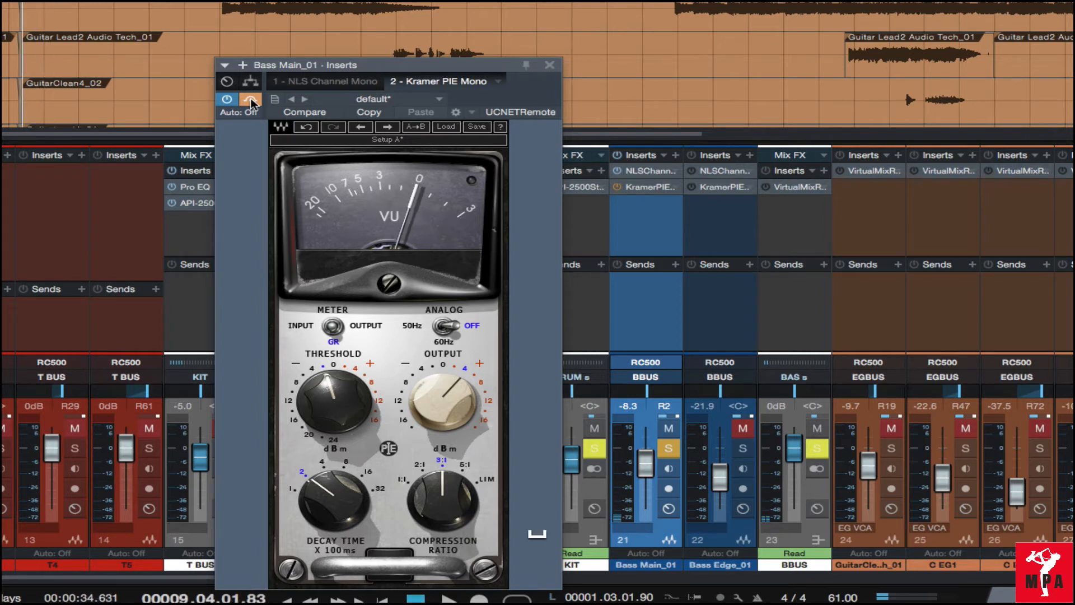
pyautogui.press('space')
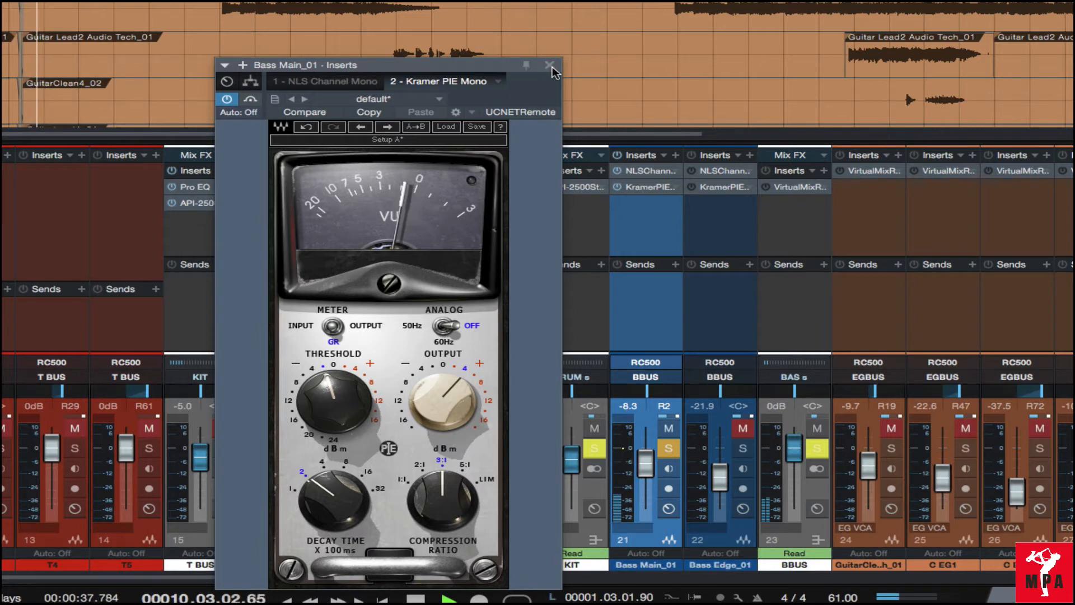
pyautogui.press('space')
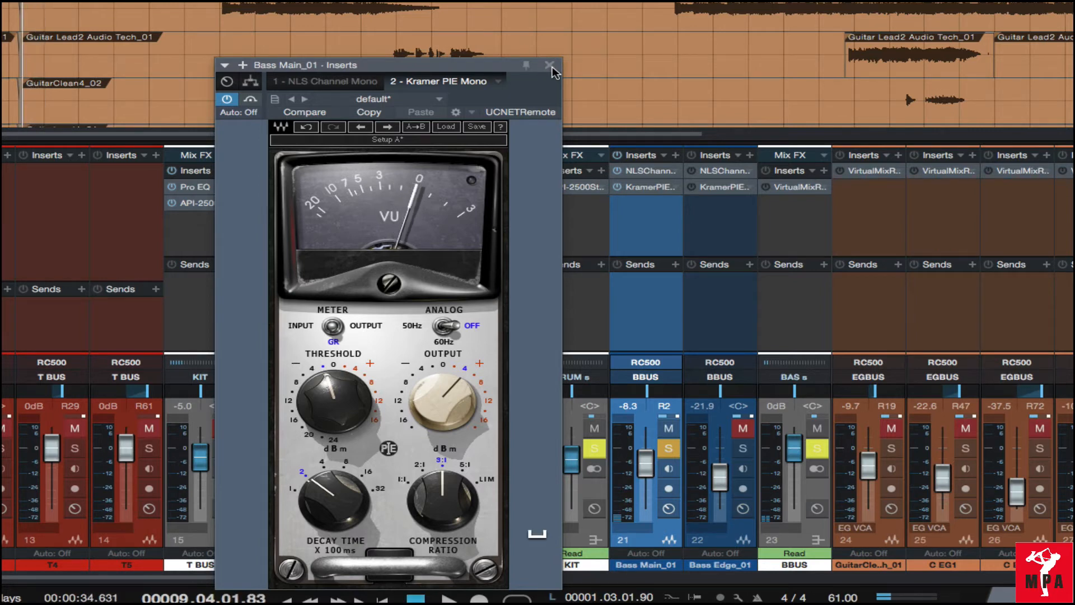
# Step: Close the Bass Main_01 insert window and solo Bass Edge_01 instead of Bass Main_01
pyautogui.click(551, 67)
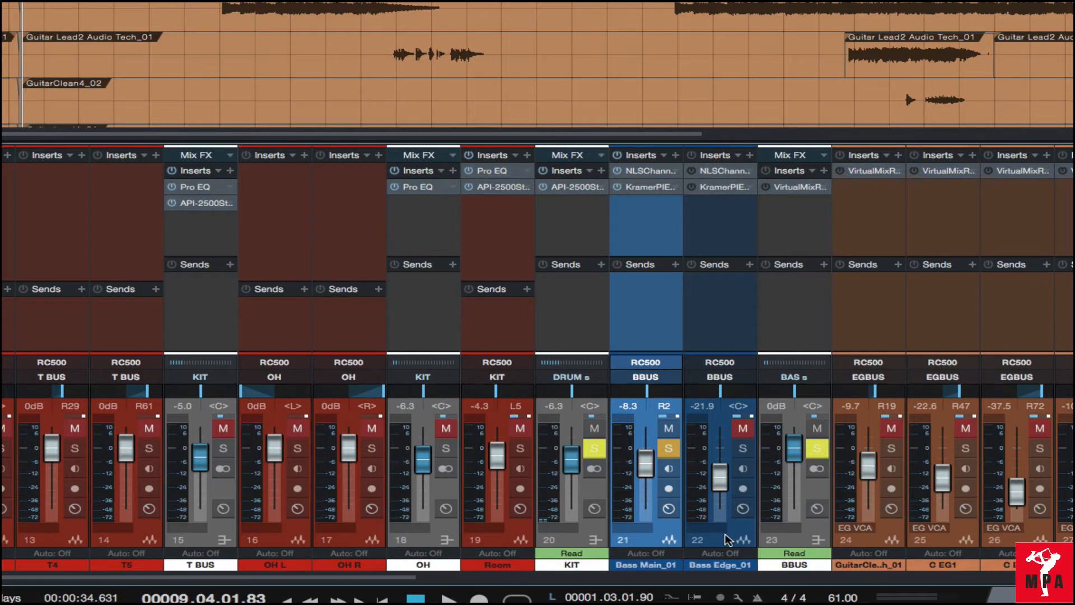
pyautogui.click(728, 540)
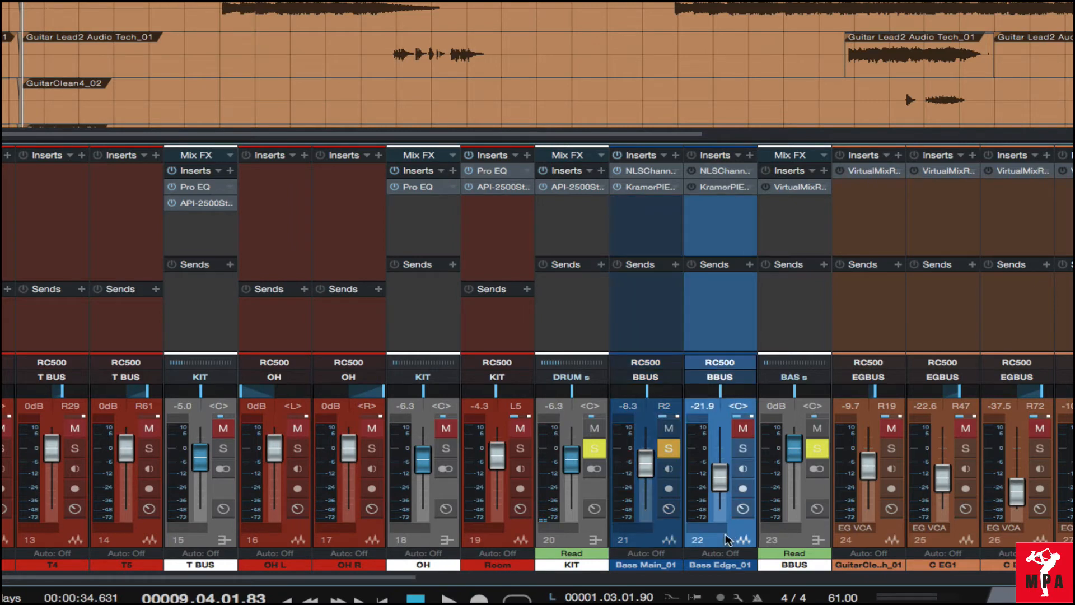
pyautogui.click(743, 448)
pyautogui.click(675, 448)
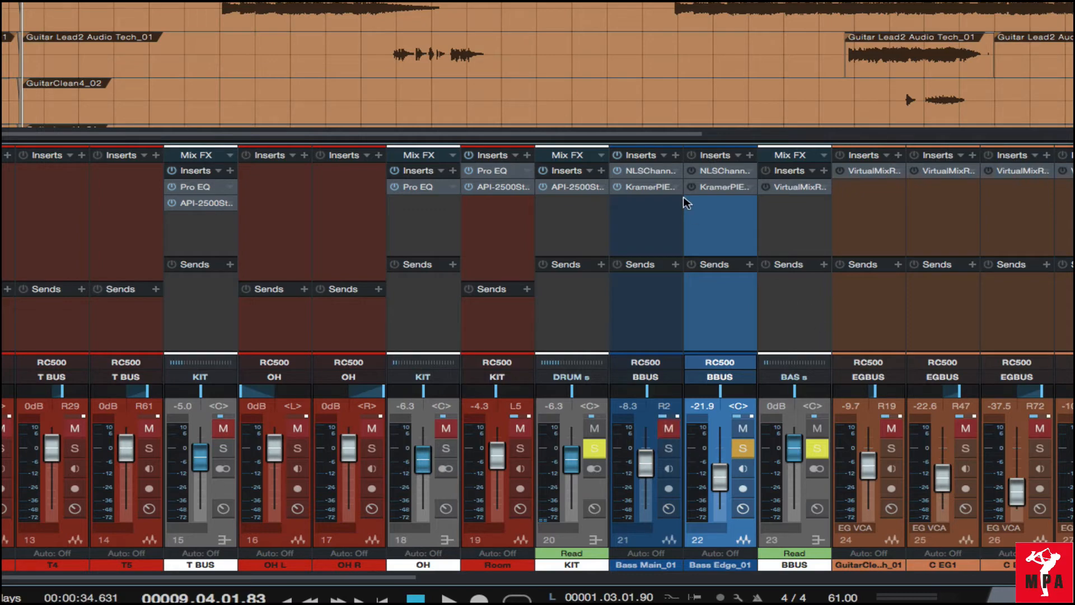
# Step: Open the inactive NLS Channel on Bass Edge_01, raise the track's volume to -3.8 dB, and audition the unprocessed bass
pyautogui.click(723, 172)
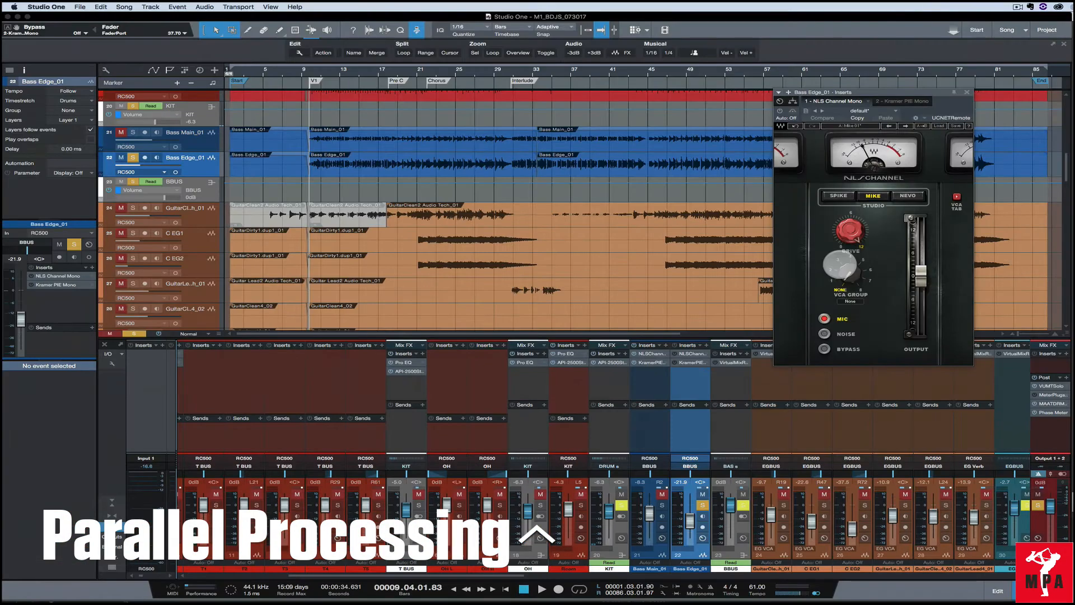
pyautogui.press('space')
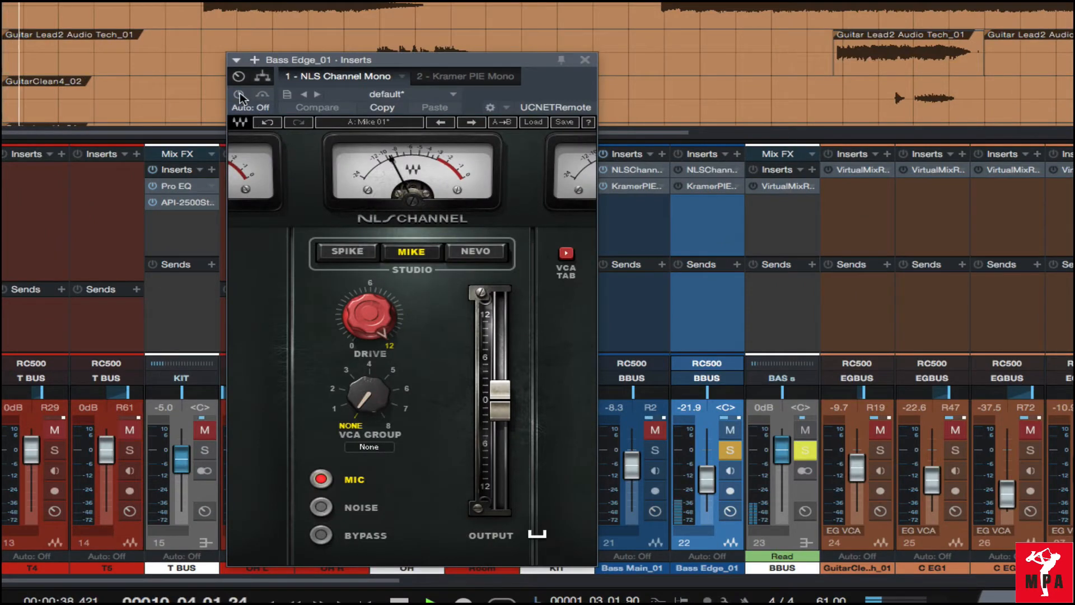
pyautogui.press('space')
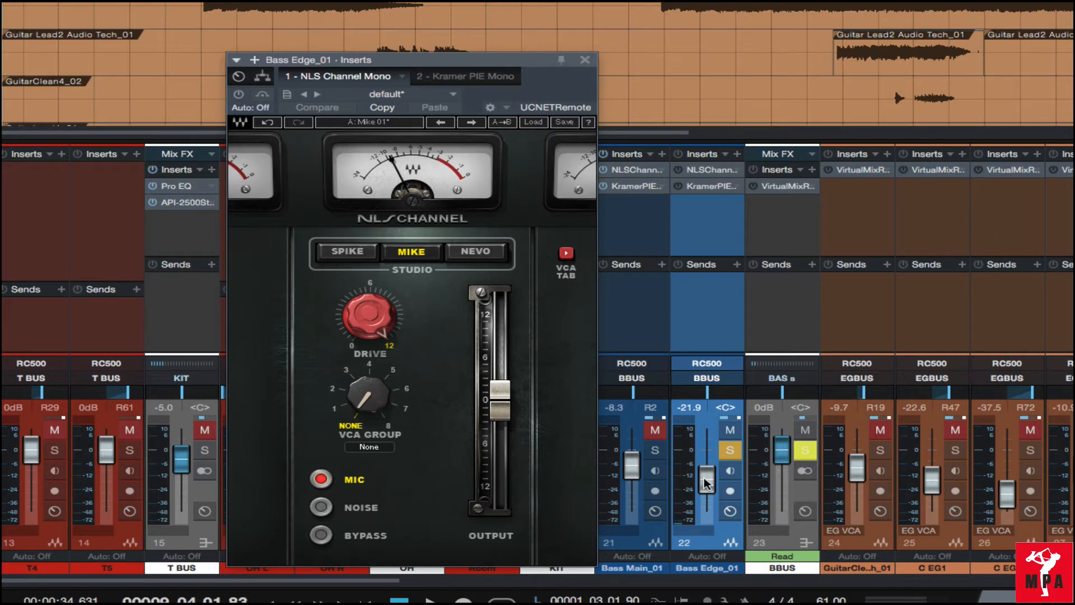
pyautogui.moveTo(705, 482); pyautogui.dragTo(707, 460)
pyautogui.press('space')
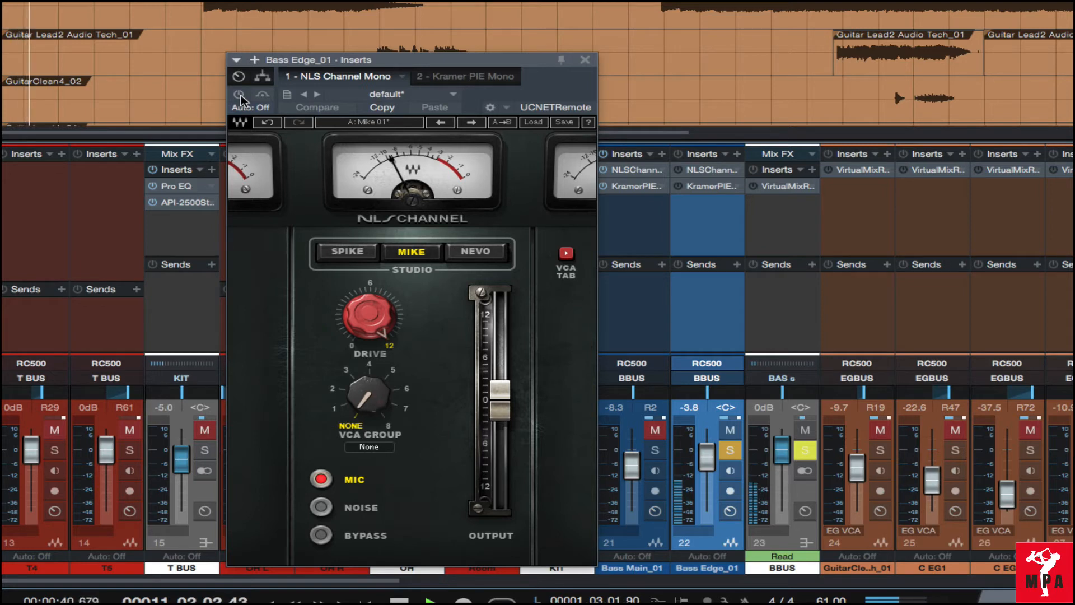
pyautogui.press('space')
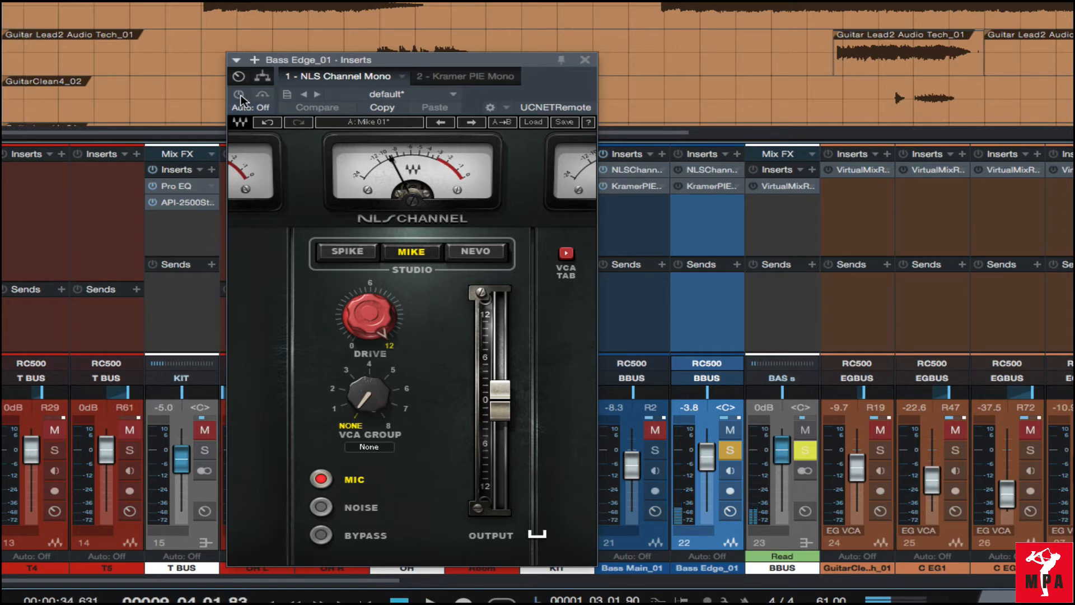
# Step: Activate the NLS Channel on Bass Edge_01 and audition the driven bass sound
pyautogui.click(239, 94)
pyautogui.press('space')
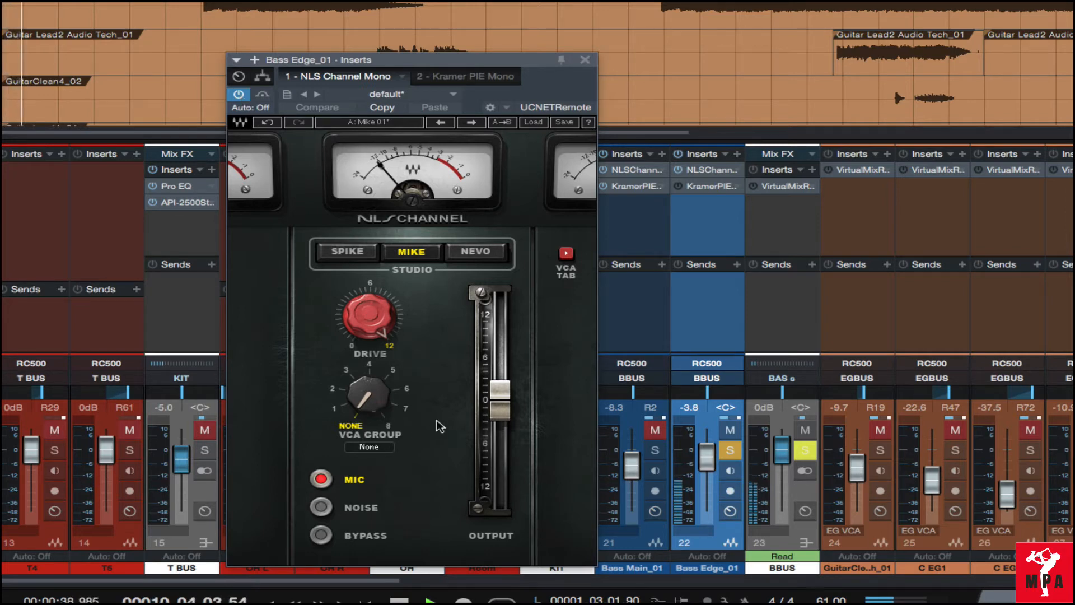
pyautogui.press('space')
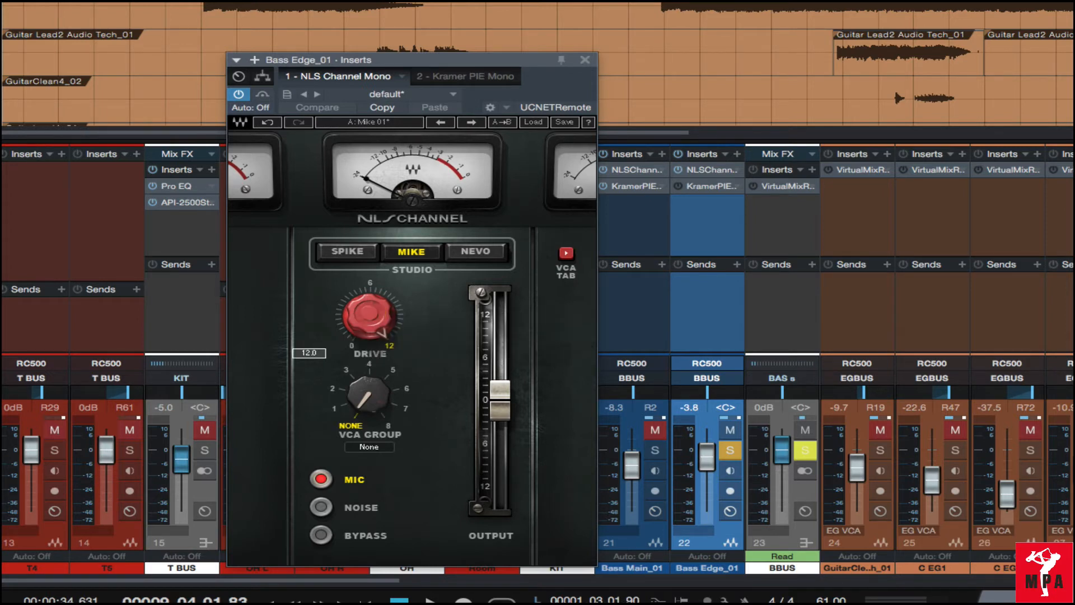
# Step: Compare Bass Edge_01 with the NLS Channel Drive at 0 and at 12 during playback
pyautogui.moveTo(383, 319); pyautogui.dragTo(360, 325)
pyautogui.press('space')
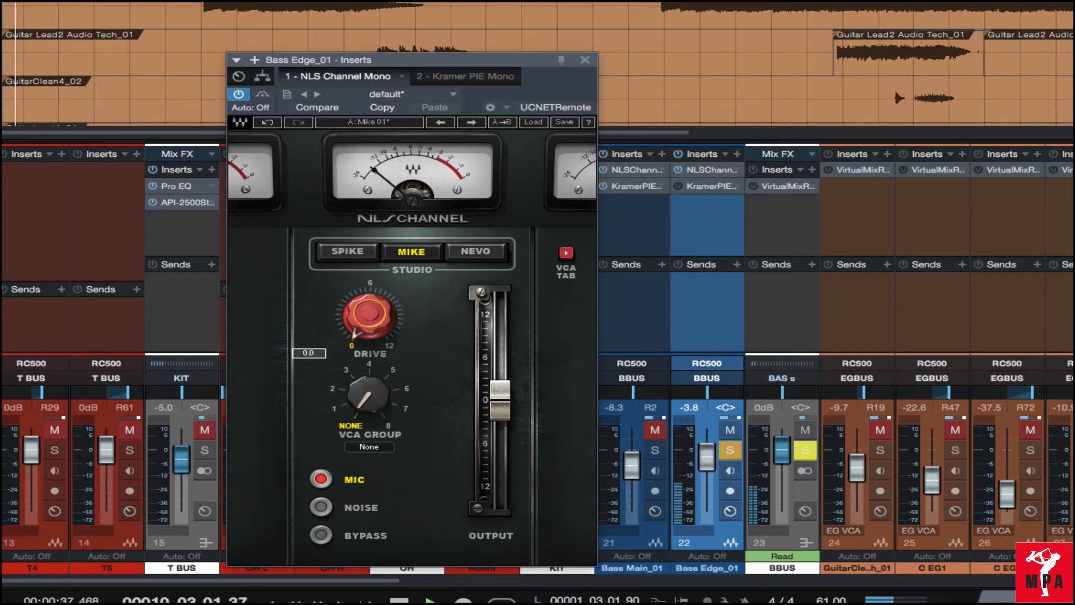
pyautogui.moveTo(360, 326); pyautogui.dragTo(430, 329)
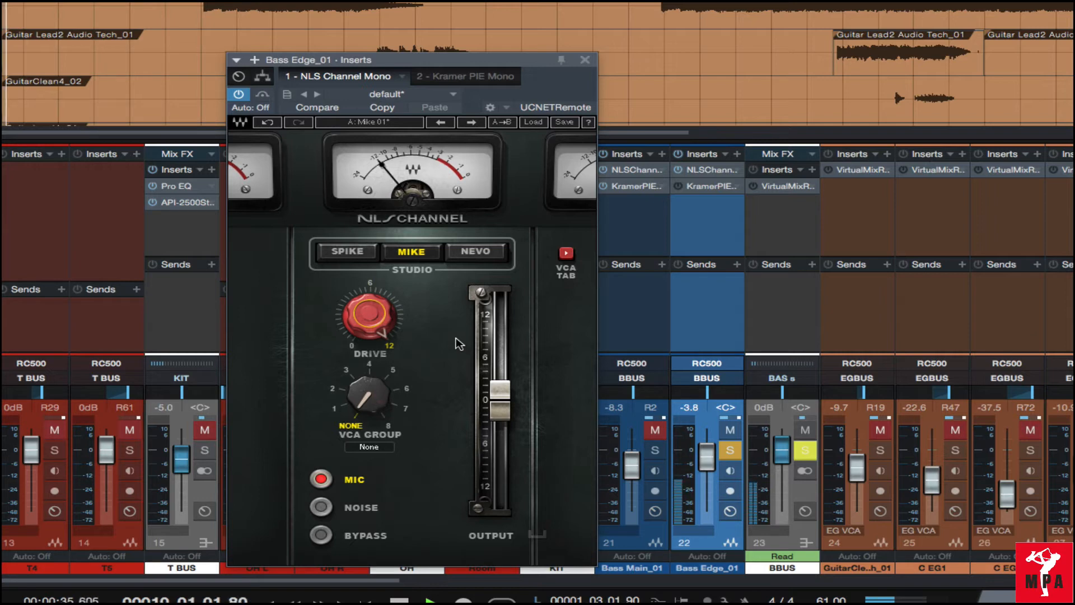
pyautogui.press('space')
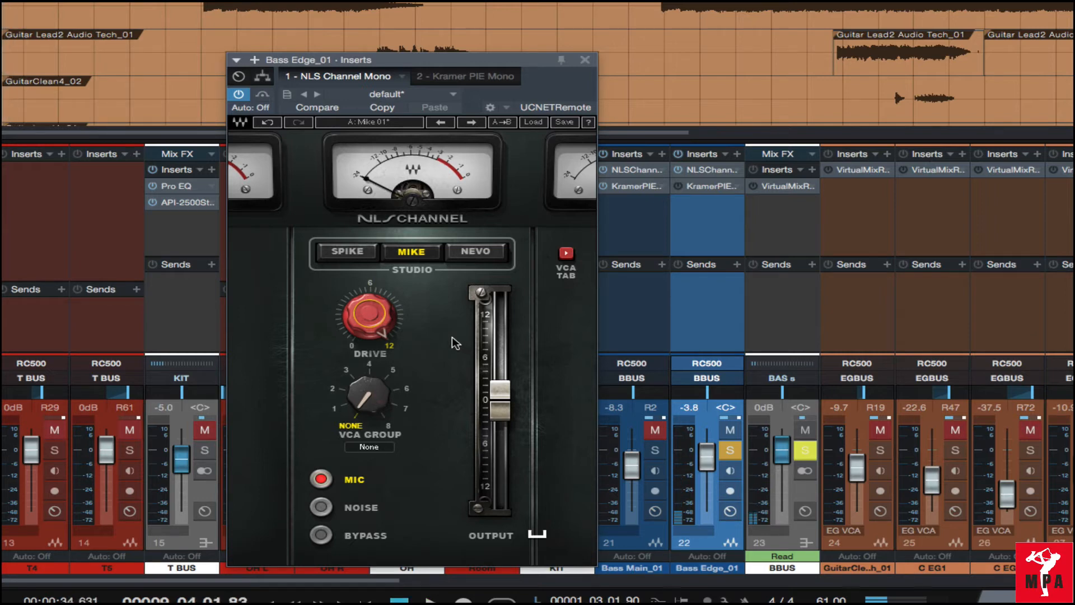
# Step: Audition Bass Edge_01 with the NLS Channel MIC option off, and switch MIC back on
pyautogui.click(328, 480)
pyautogui.press('space')
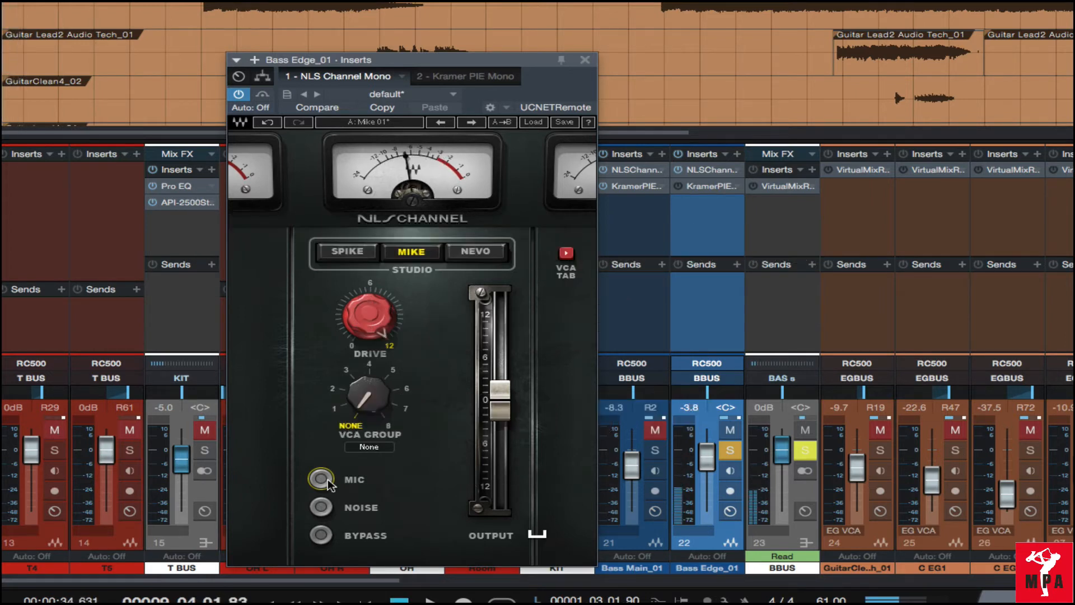
pyautogui.click(322, 479)
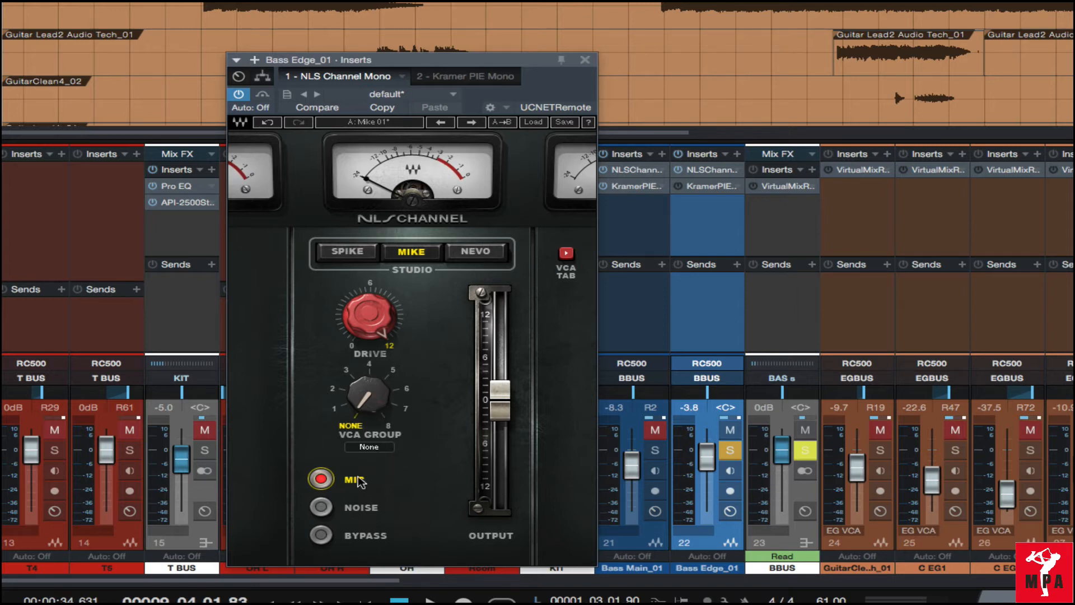
# Step: Audition Bass Edge_01 with the NLS Channel MIC option on, and again with the Kramer PIE compressor activated
pyautogui.press('space')
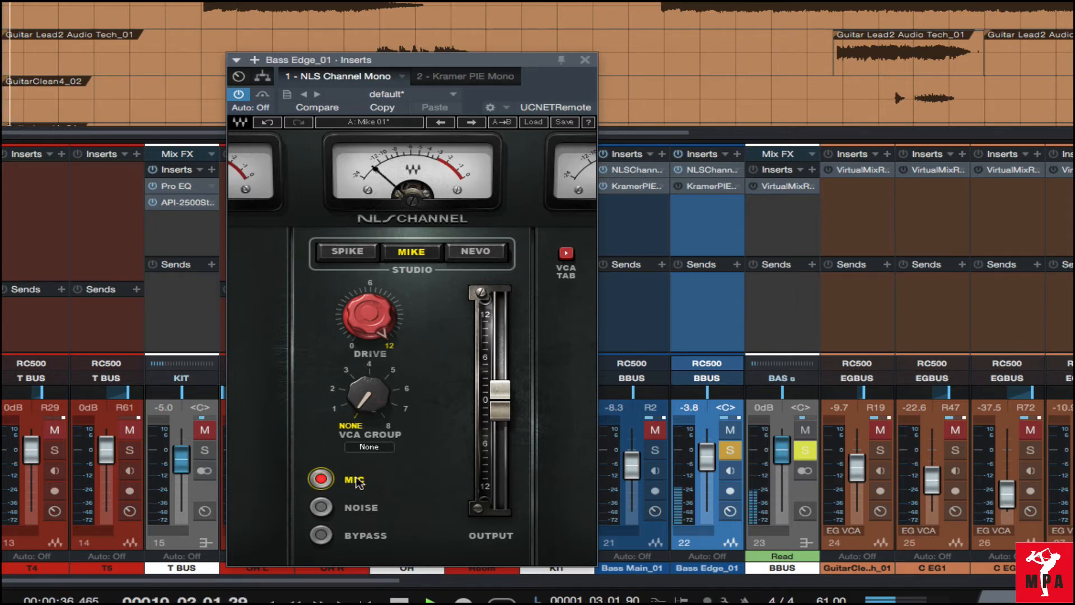
pyautogui.press('space')
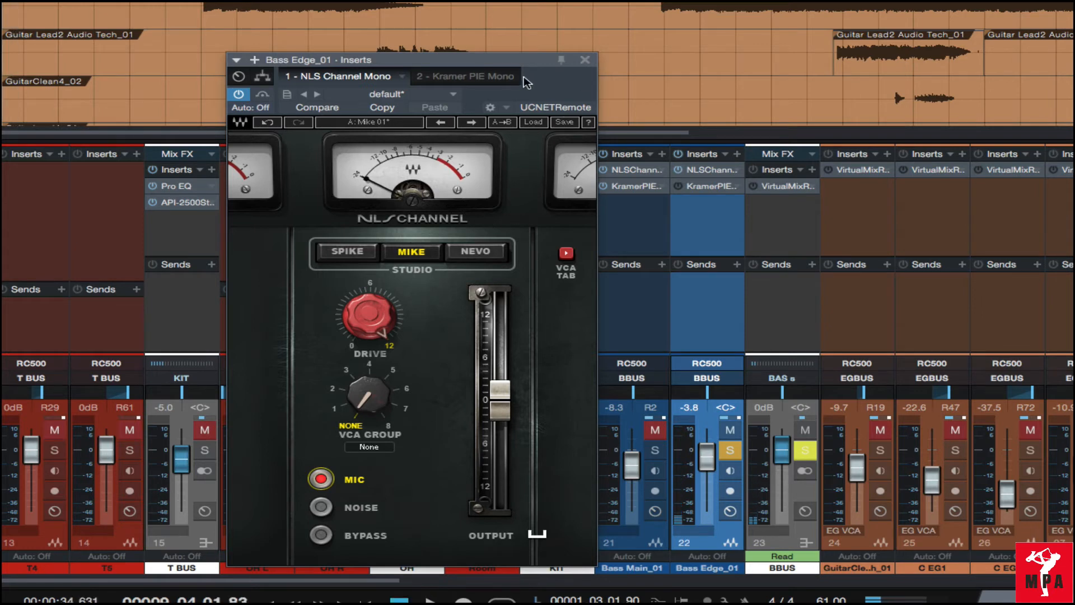
pyautogui.click(484, 78)
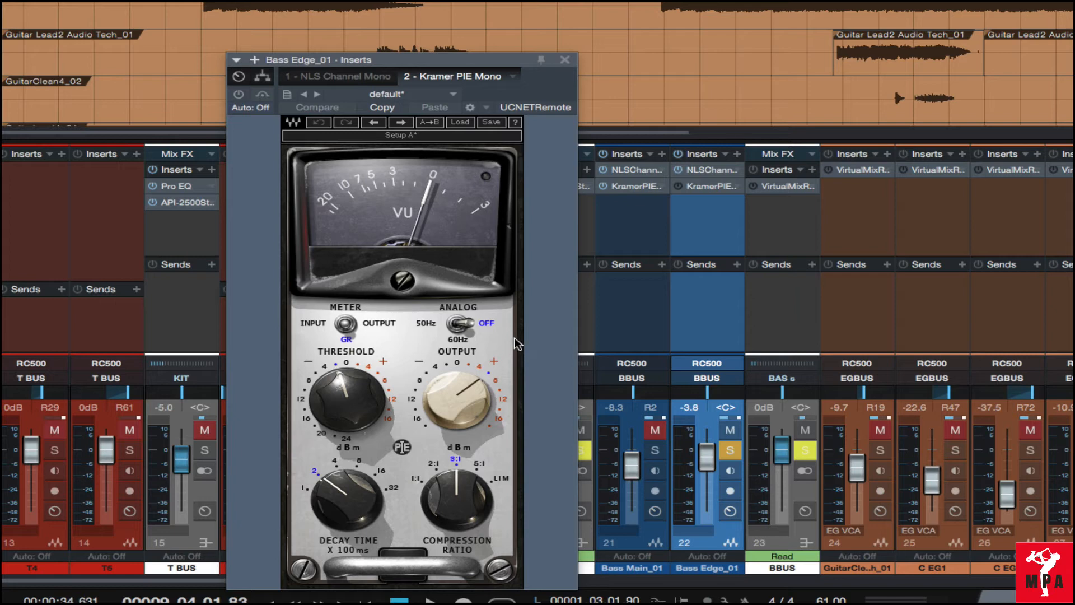
pyautogui.click(238, 94)
pyautogui.press('space')
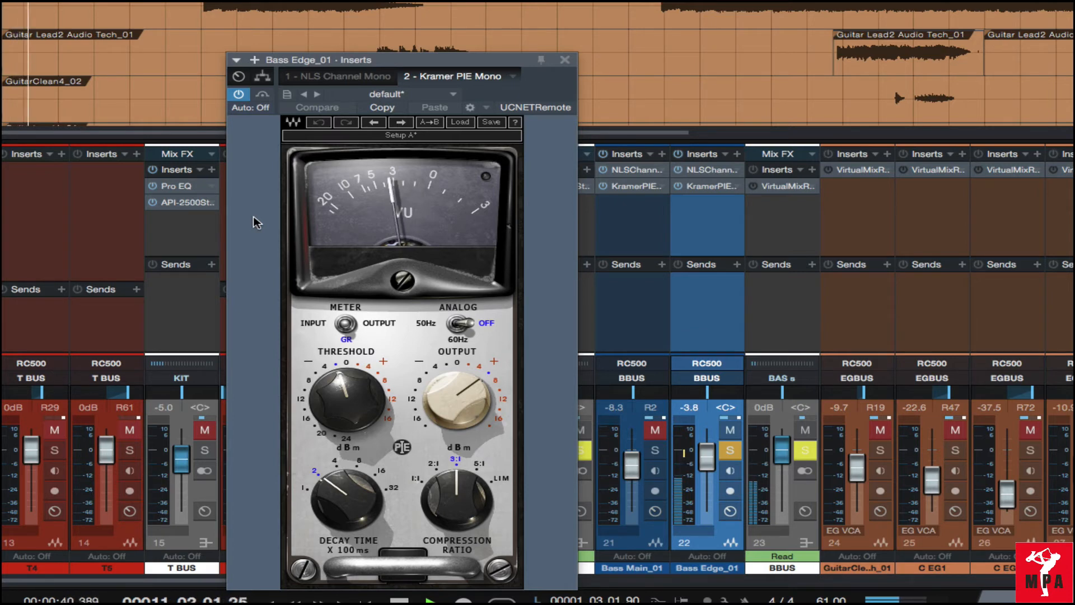
pyautogui.press('space')
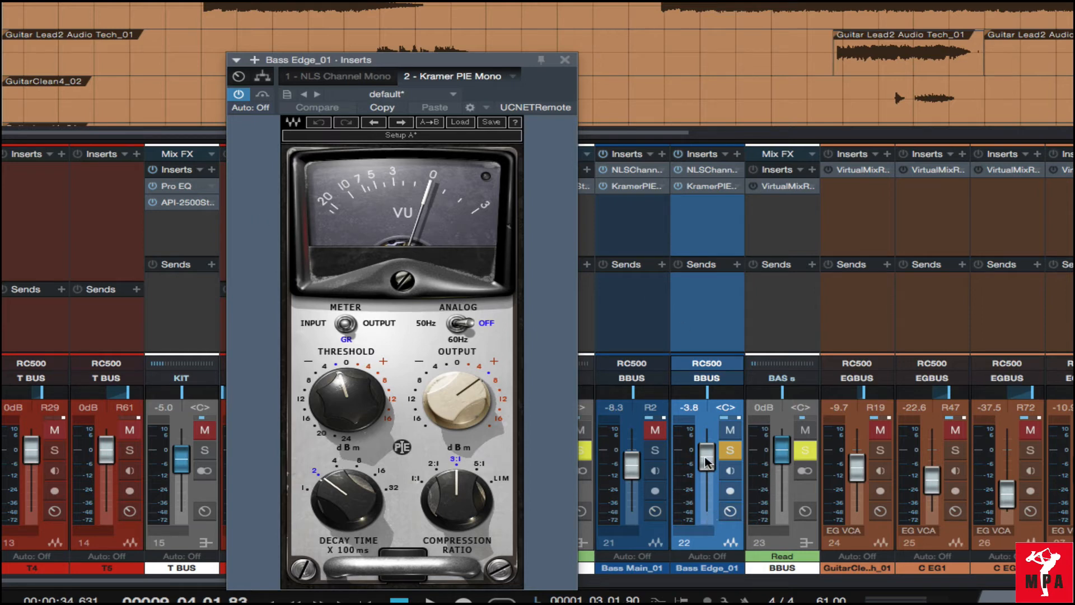
# Step: Compare Bass Edge_01 with the Kramer PIE bypassed and active during playback
pyautogui.click(262, 94)
pyautogui.press('space')
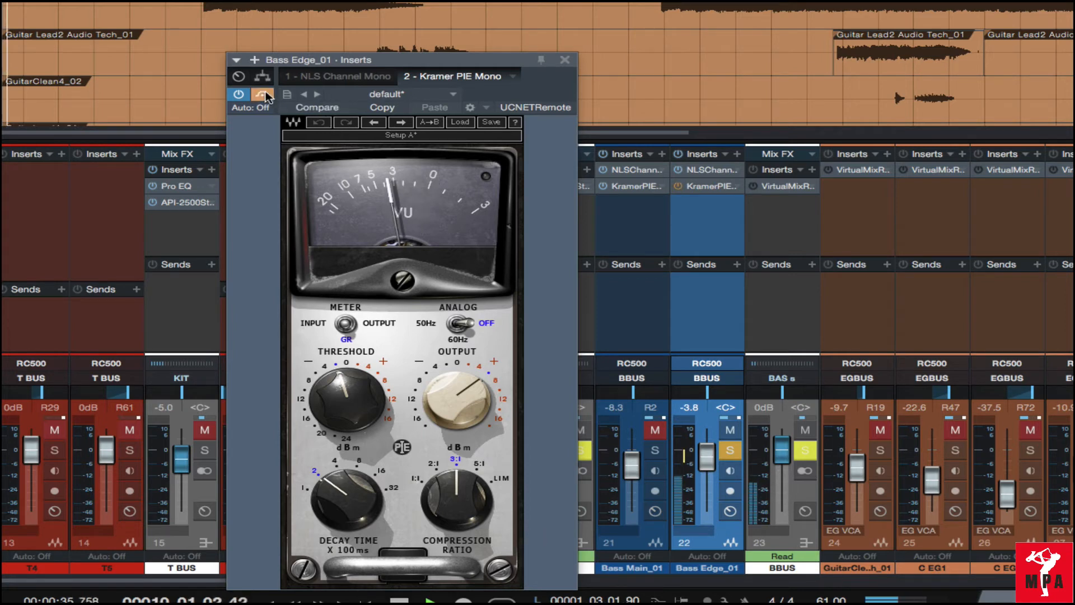
pyautogui.click(262, 95)
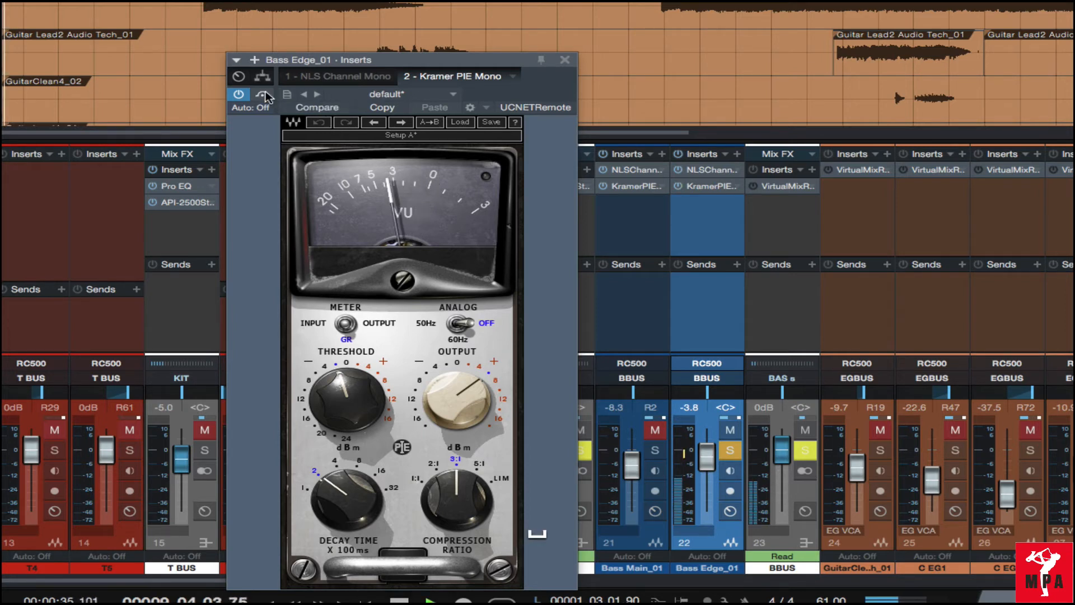
pyautogui.press('space')
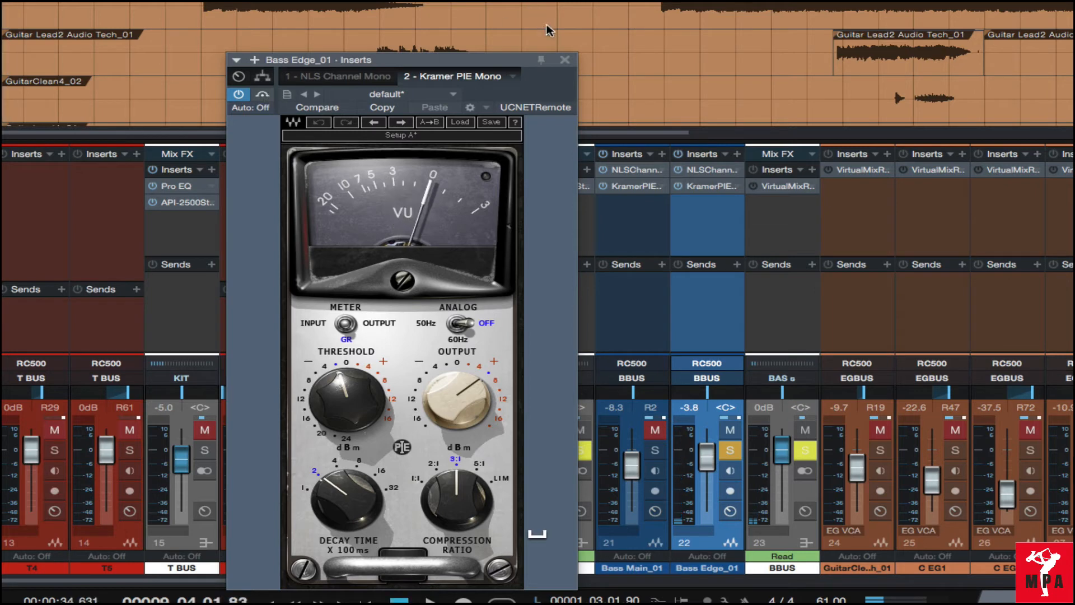
# Step: Close the plug-in window, solo Bass Main_01 alongside Bass Edge_01, and lower the Bass Edge_01 volume to -∞
pyautogui.click(564, 59)
pyautogui.click(655, 451)
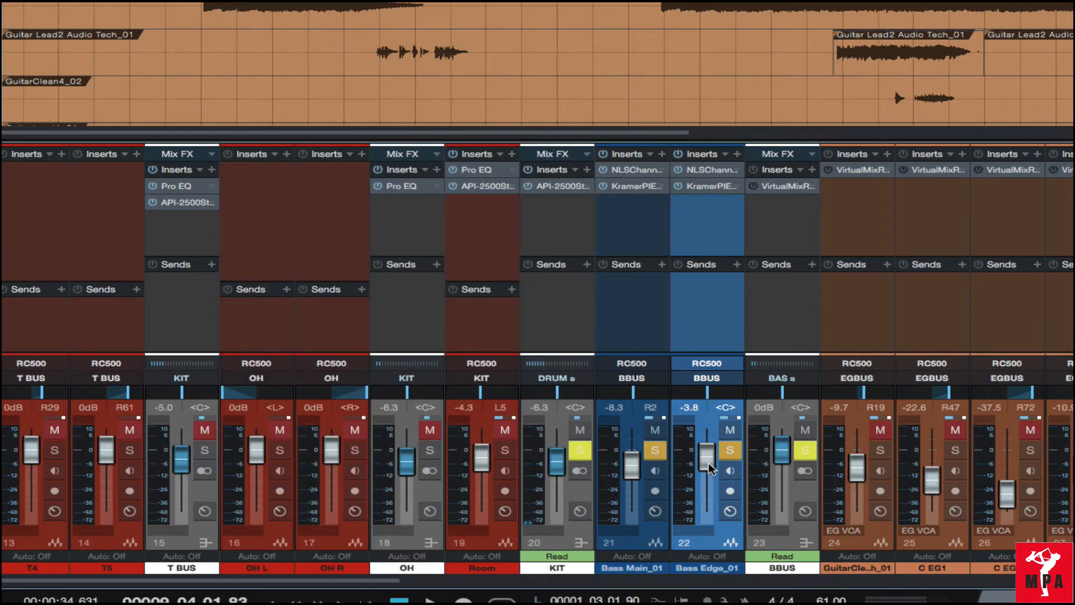
pyautogui.moveTo(708, 462); pyautogui.dragTo(704, 545)
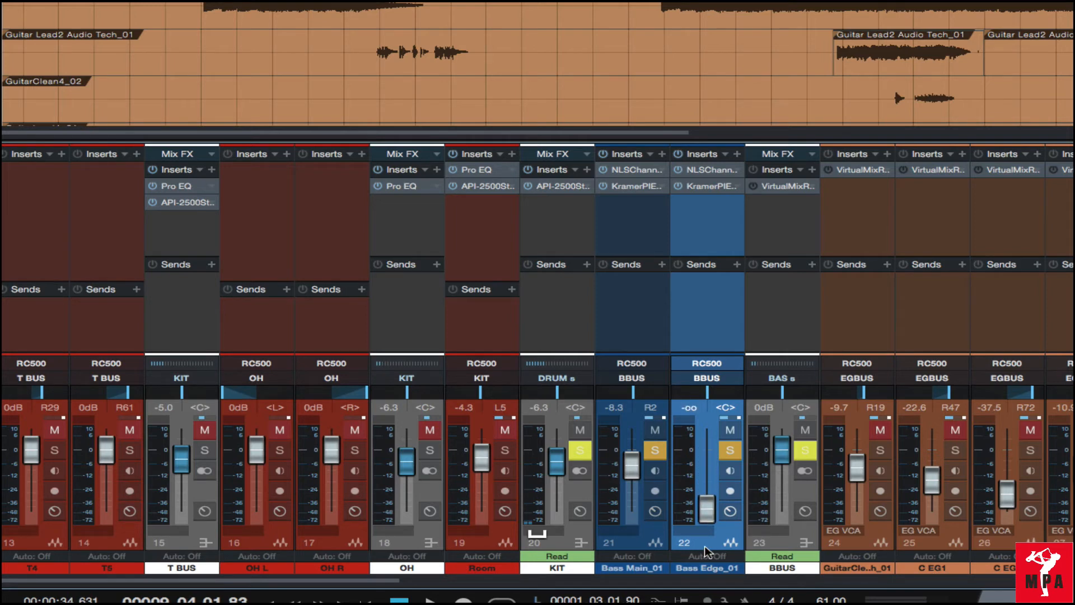
# Step: Play the soloed bass tracks and blend Bass Edge_01 in under Bass Main_01 at -27.4 dB
pyautogui.click(653, 301)
pyautogui.press('space')
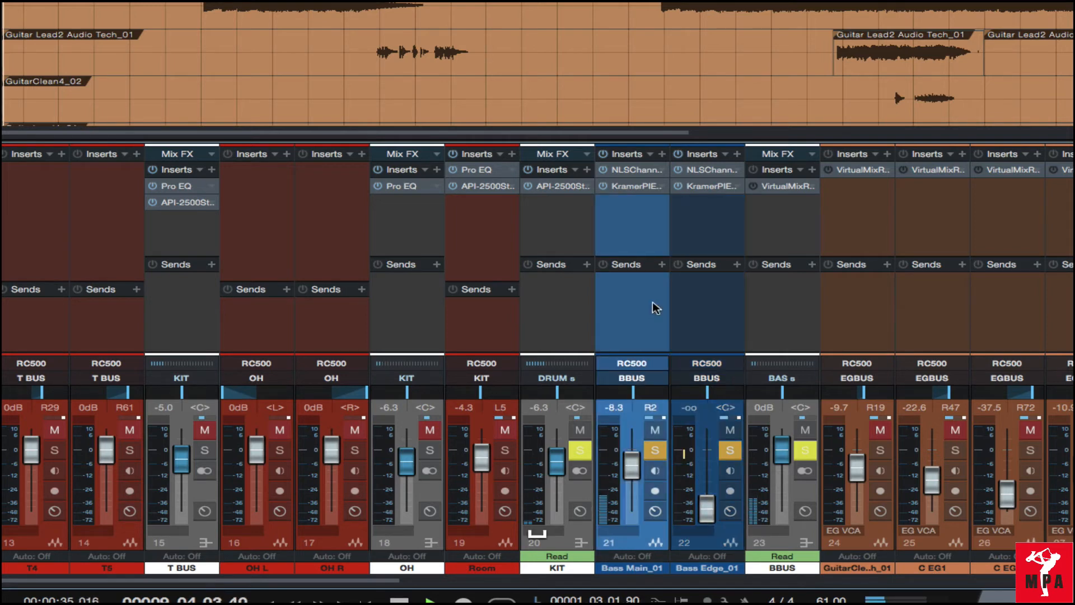
pyautogui.click(698, 546)
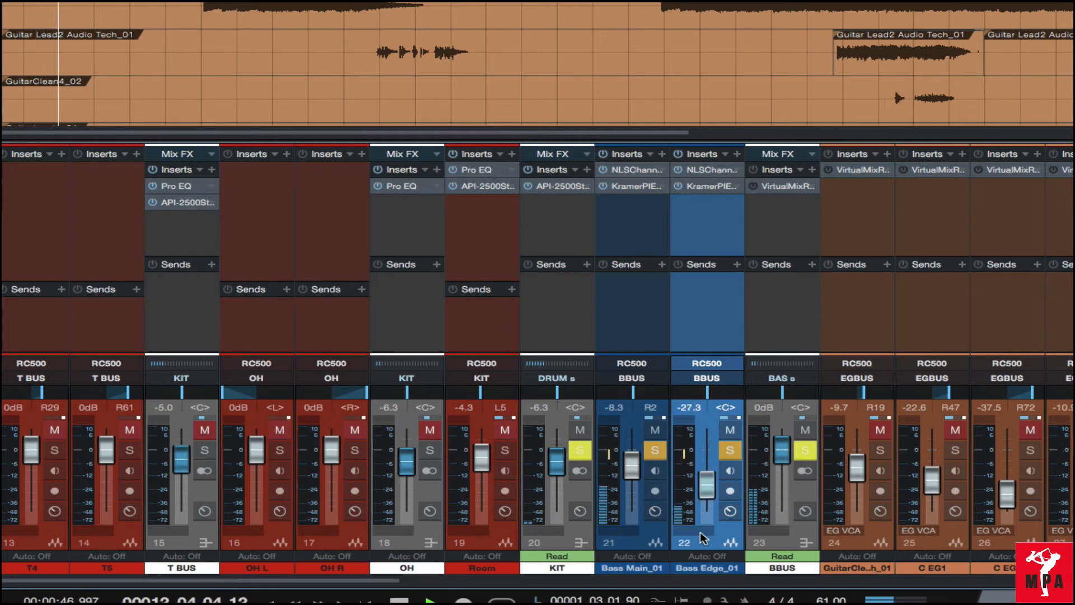
pyautogui.press('space')
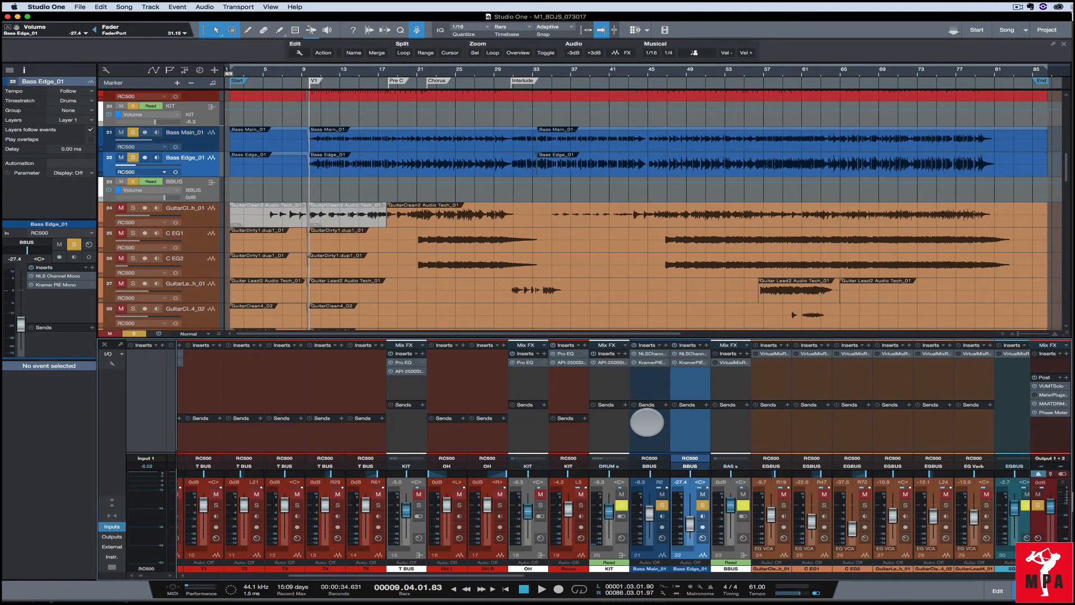
# Step: Clear all track solos and unmute Bass Edge_01
pyautogui.press('shift+super+s')
pyautogui.press('shift+super+s')
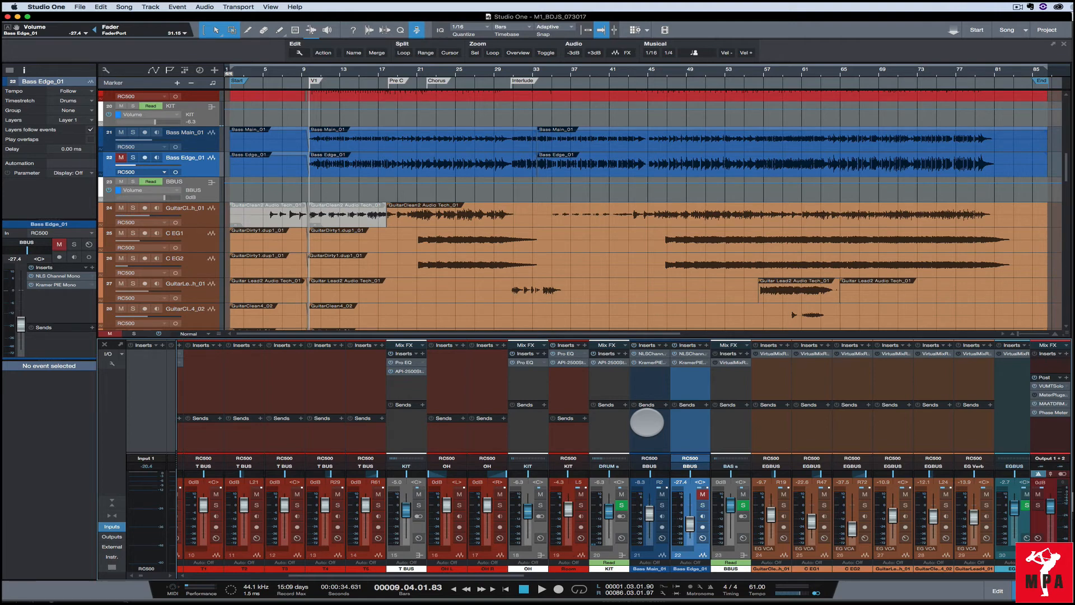
pyautogui.click(701, 493)
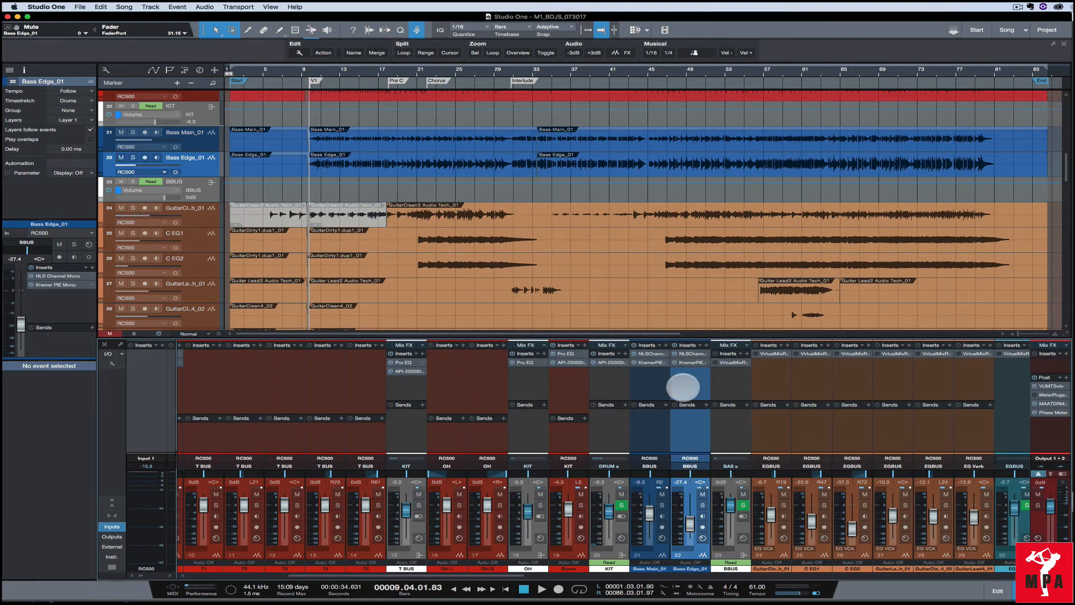
# Step: Compare the full mix with the insert effects on Bass Main_01 and Bass Edge_01 active and bypassed
pyautogui.press('space')
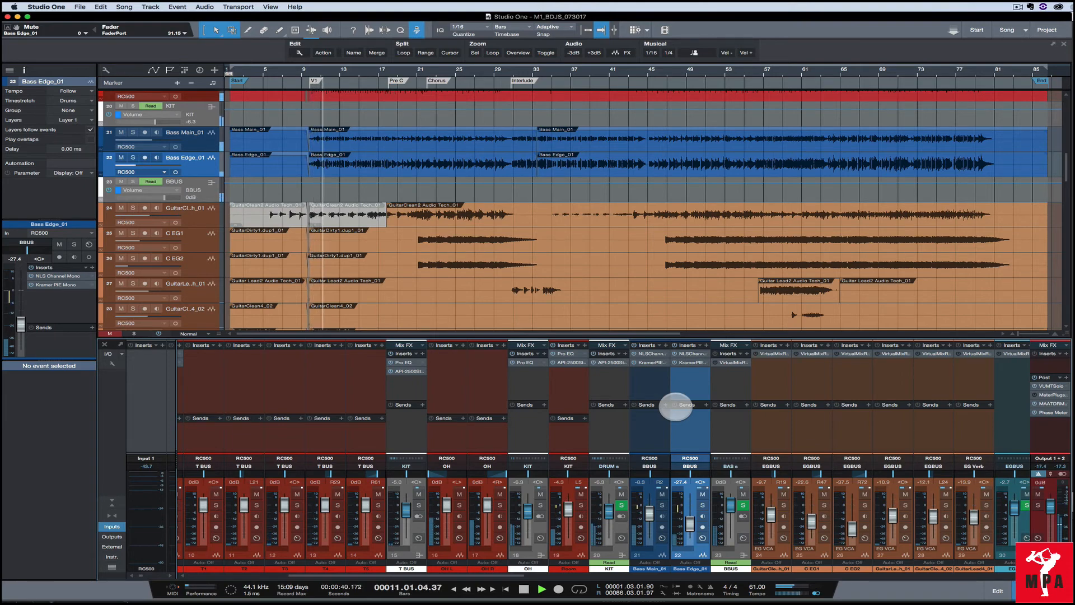
pyautogui.press('space')
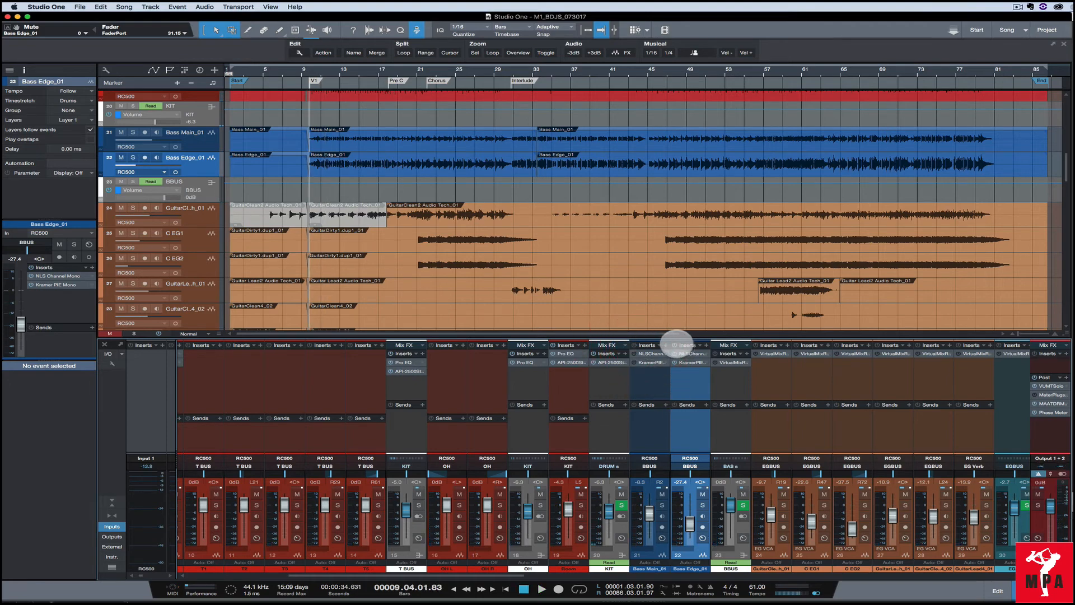
pyautogui.click(635, 430)
pyautogui.press('space')
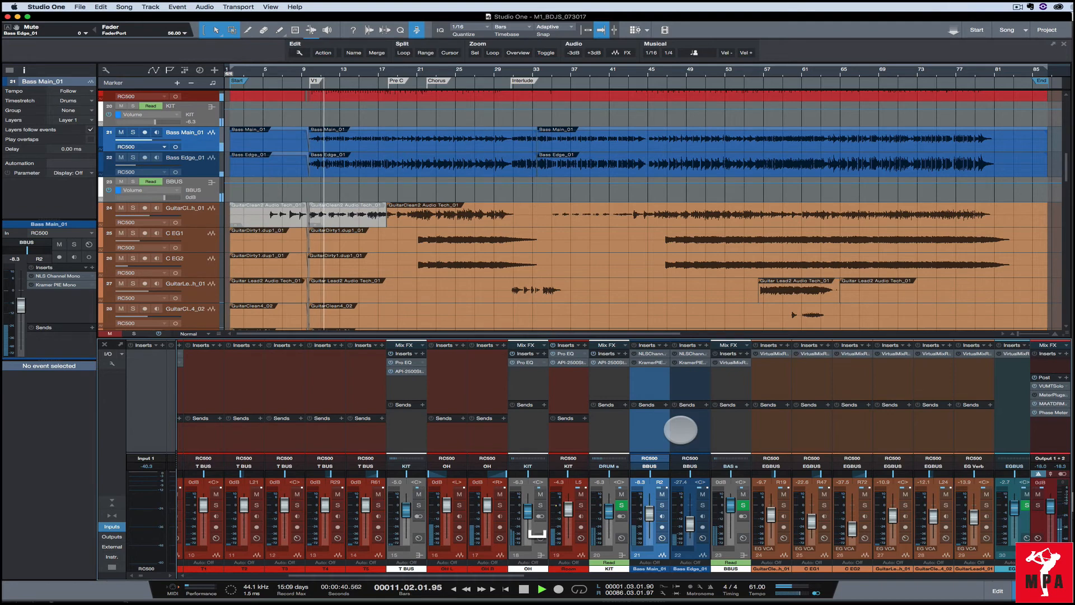
pyautogui.press('space')
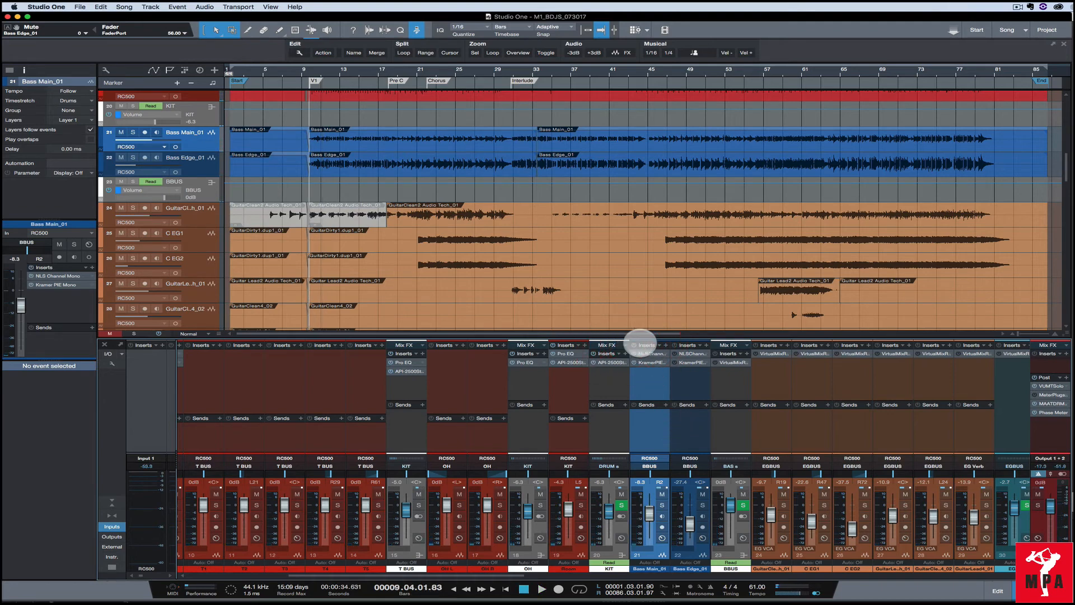
# Step: Switch the Bass Edge_01 inserts back on, and select Bass Edge_01 together with Bass Main_01 while auditioning the full mix
pyautogui.click(674, 344)
pyautogui.press('space')
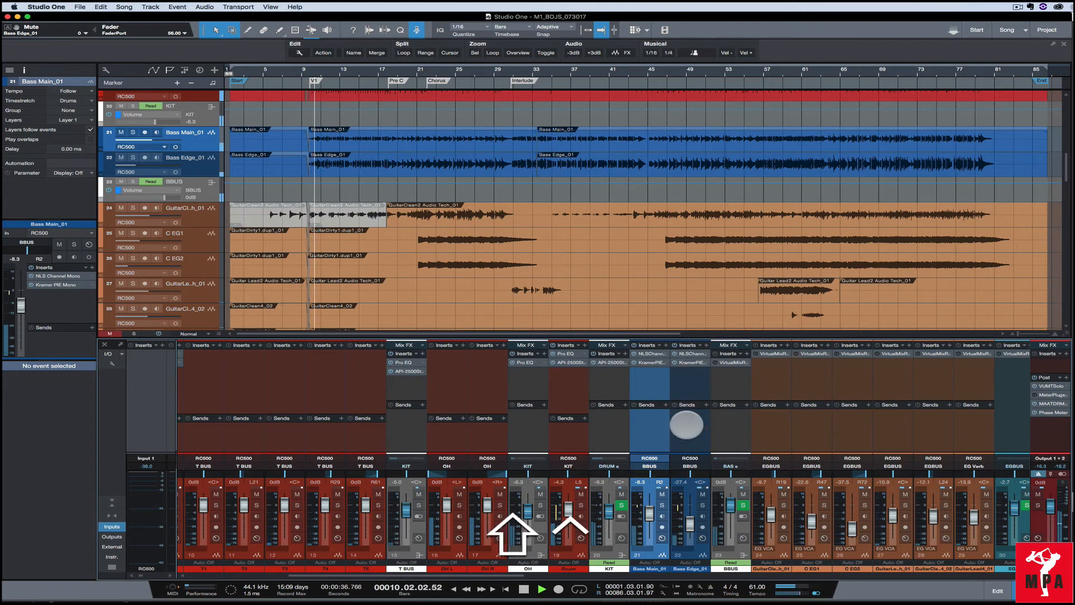
pyautogui.click(687, 424)
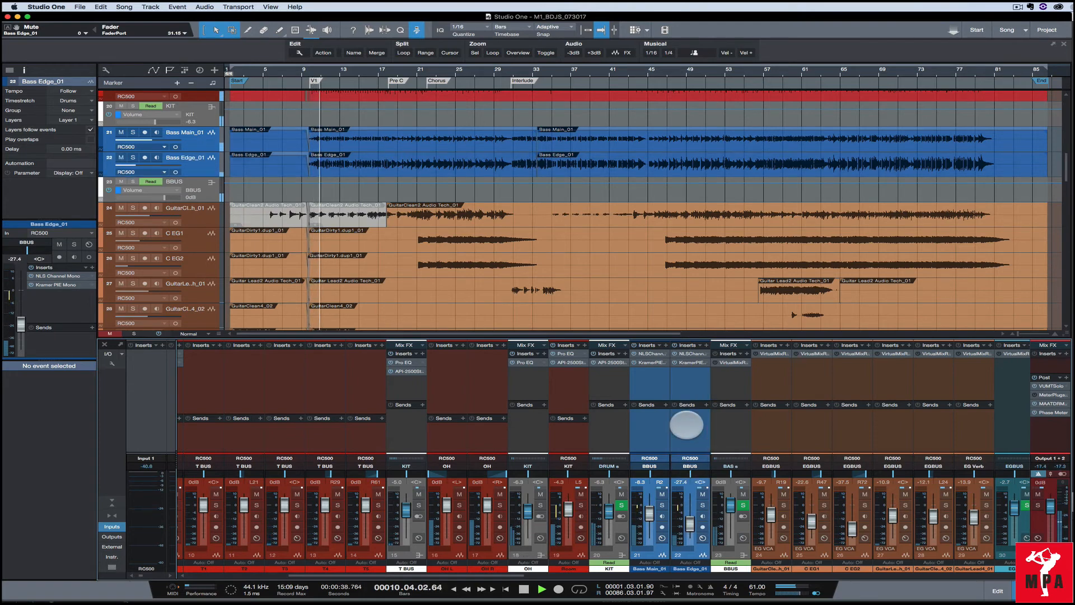
pyautogui.press('space')
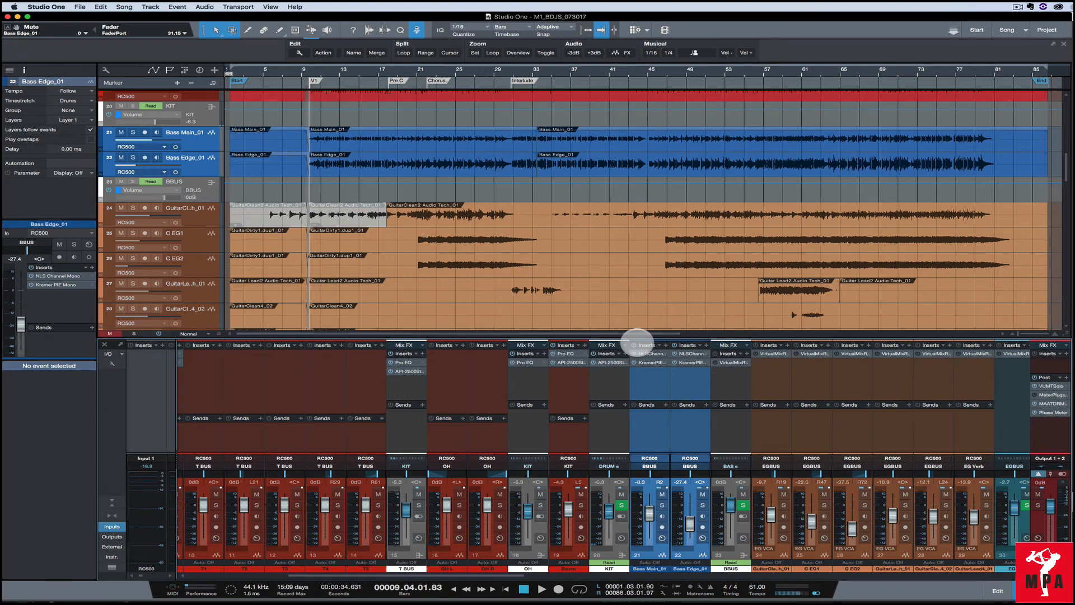
# Step: Audition Bass Main_01 and Bass Edge_01 in the full mix from the start of the V1 section
pyautogui.press('space')
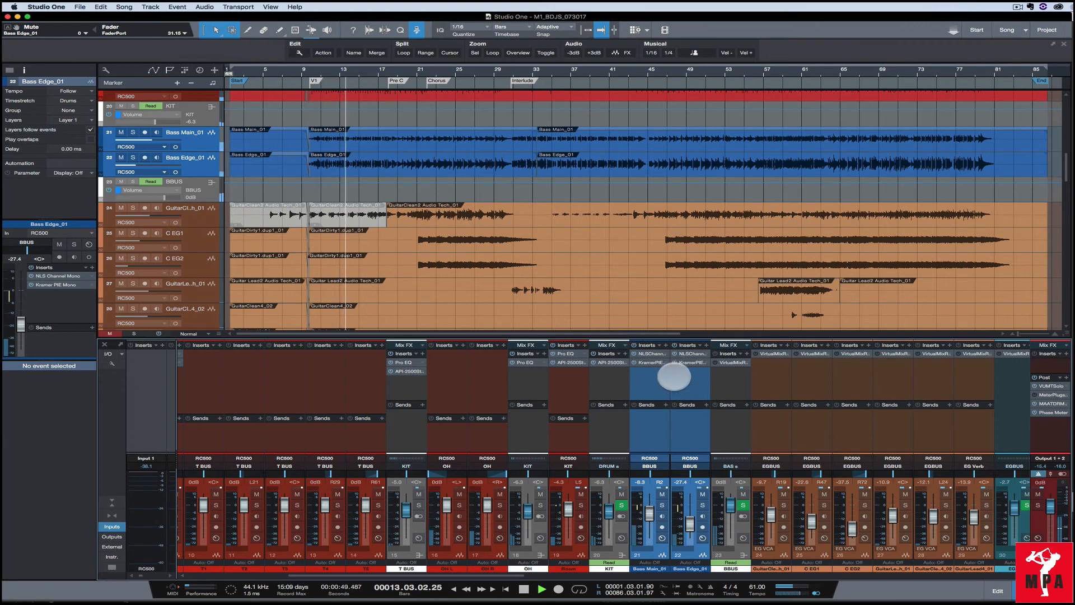
pyautogui.press('space')
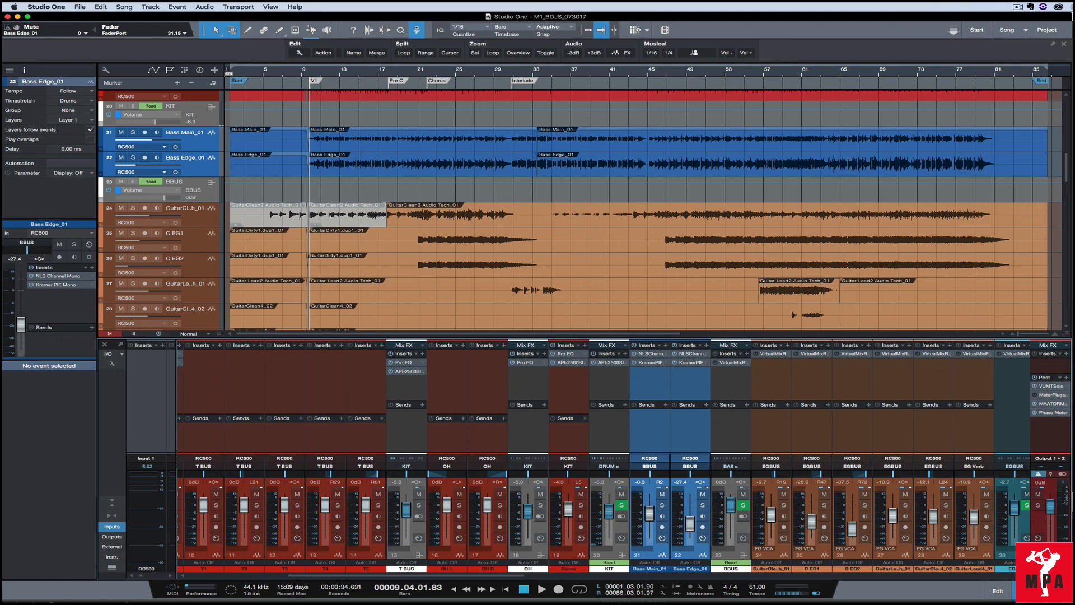
pyautogui.press('space')
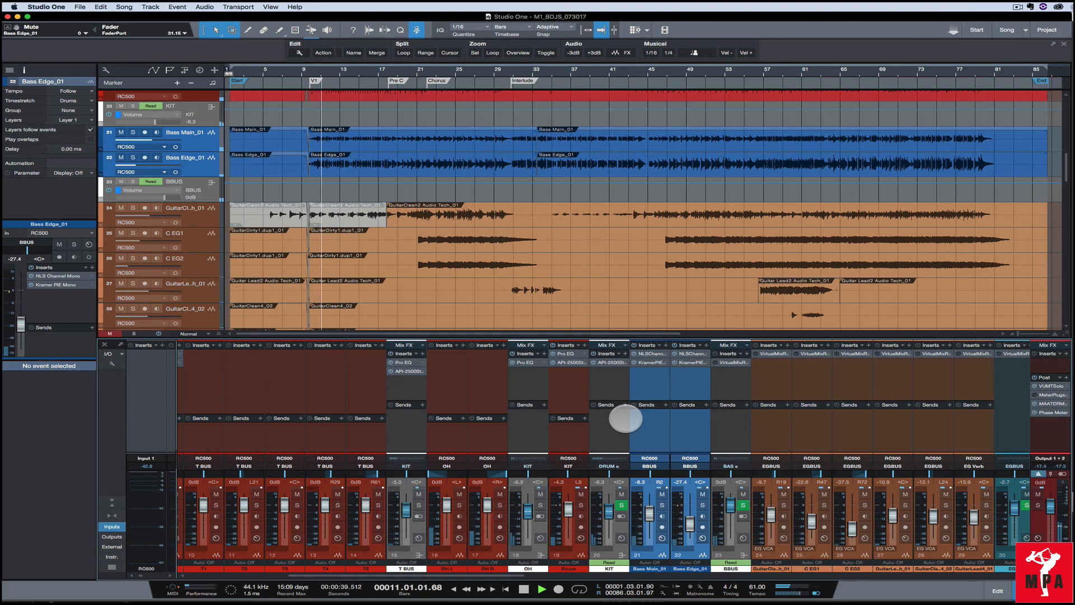
pyautogui.press('space')
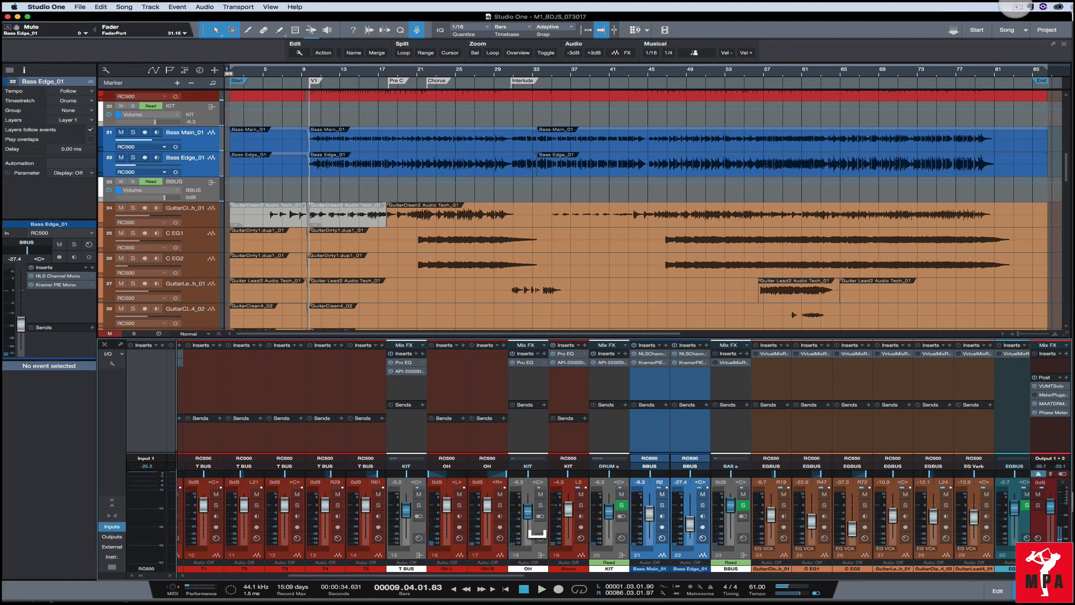
pyautogui.click(1018, 7)
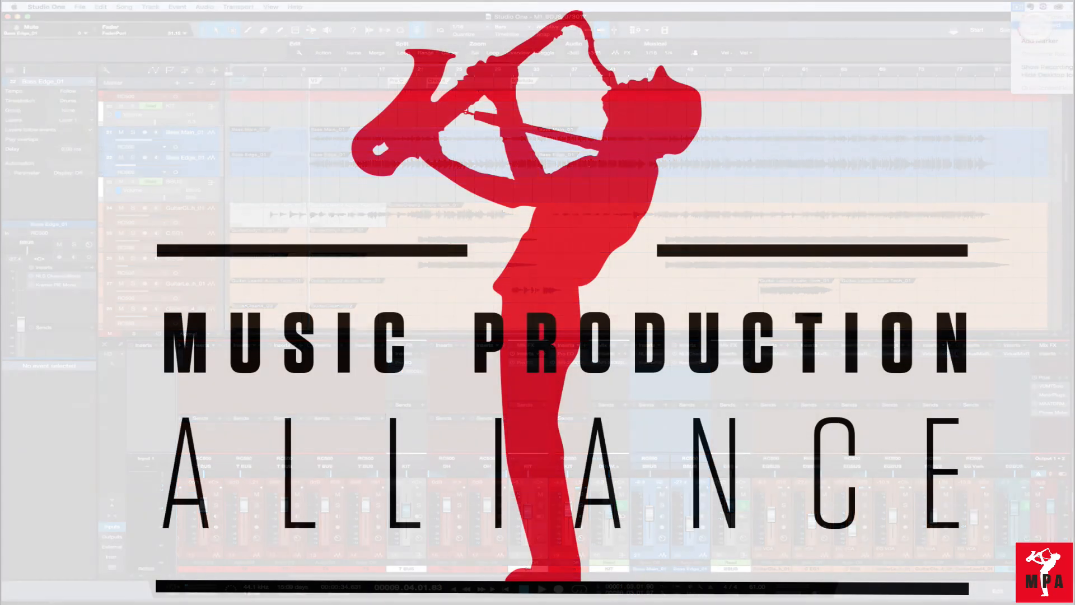